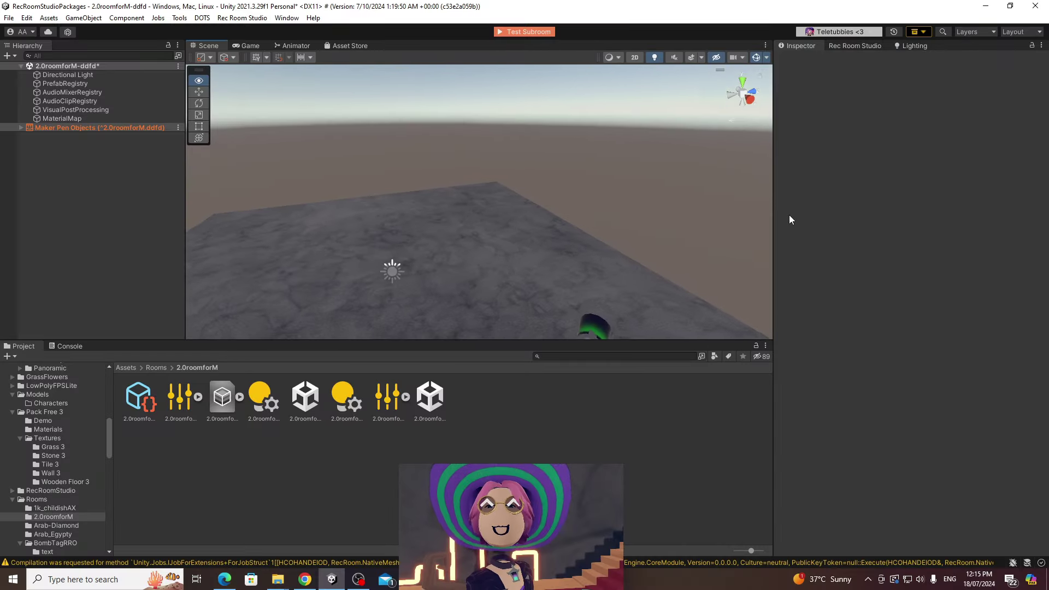
Step: Add a cube to the scene and raise it above the stone floor
right_click_drag(768, 213, 553, 212)
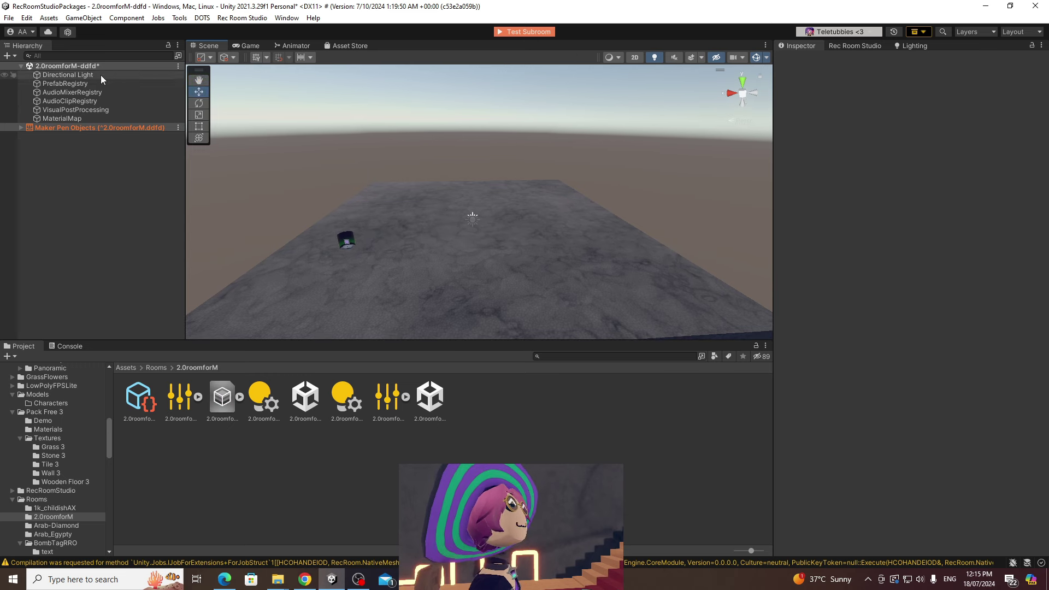
left_click(10, 56)
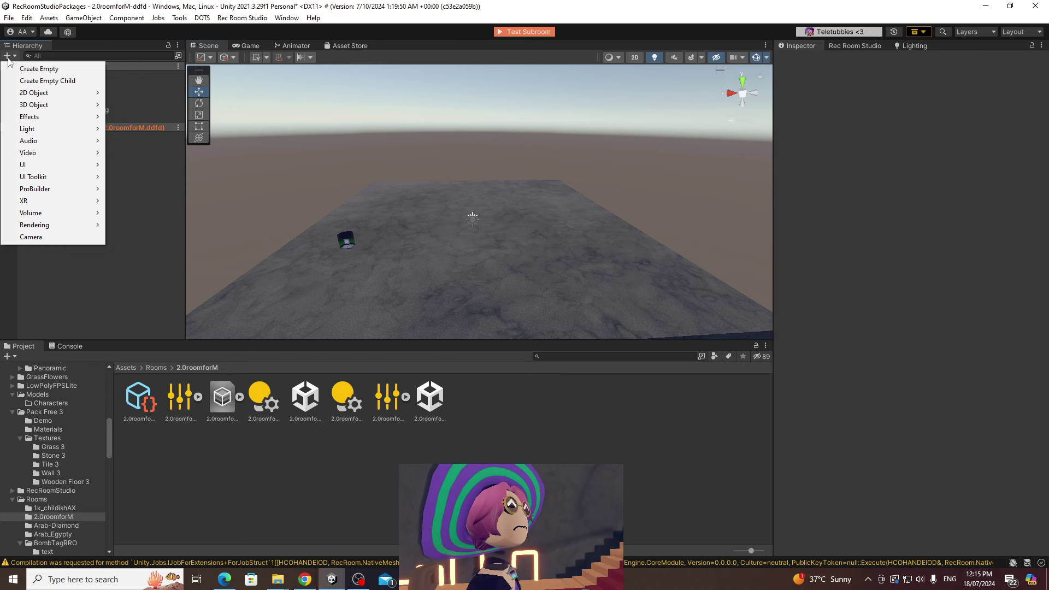
mouse_move(31, 106)
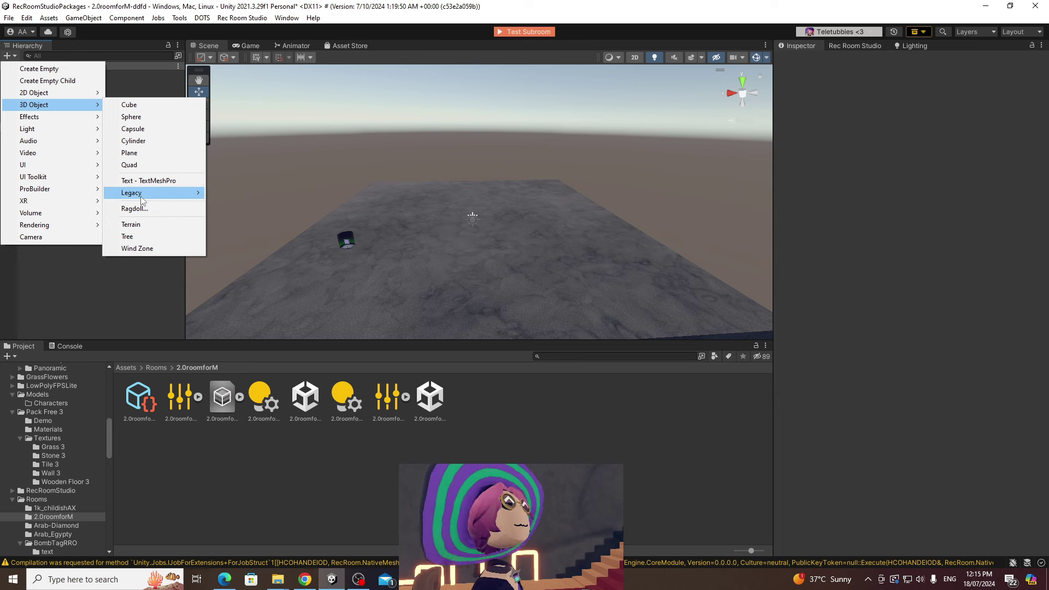
left_click(130, 104)
Step: Add a sphere to the scene and raise it to a Y position of 2, level with the cube
left_click(7, 55)
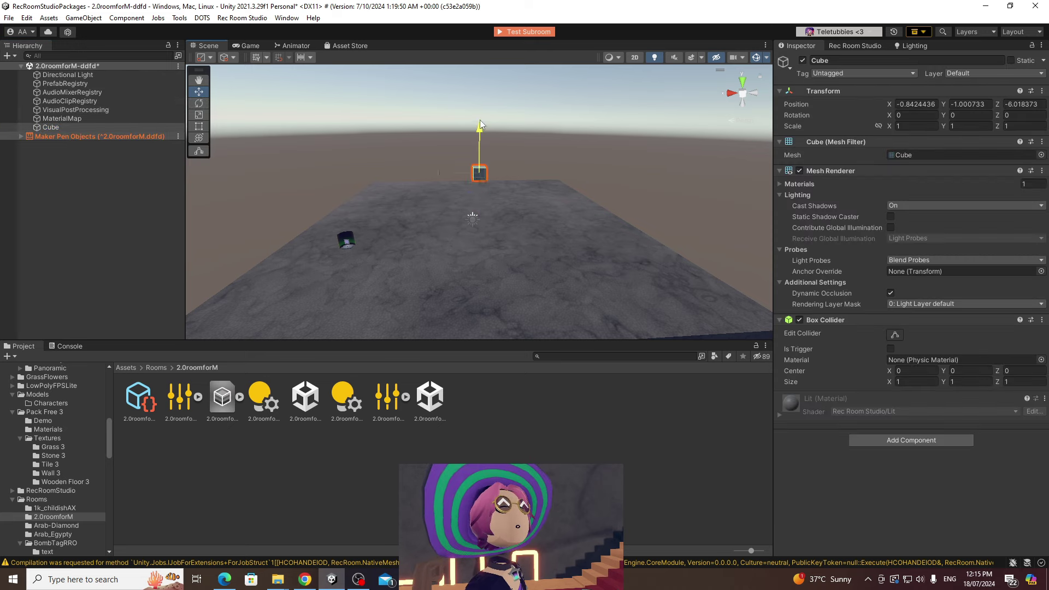
left_click(152, 104)
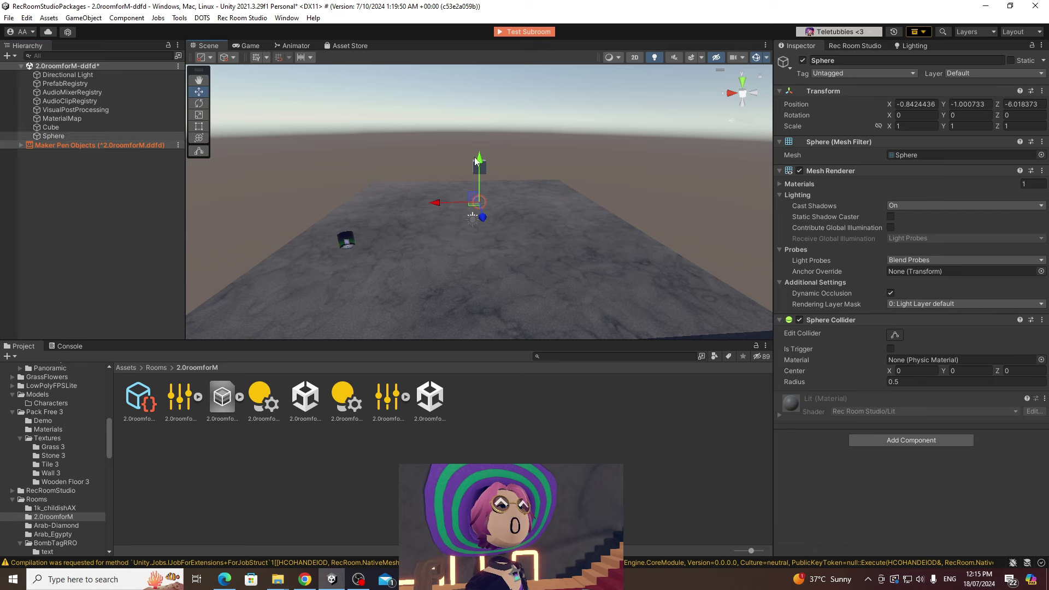
left_click(480, 133)
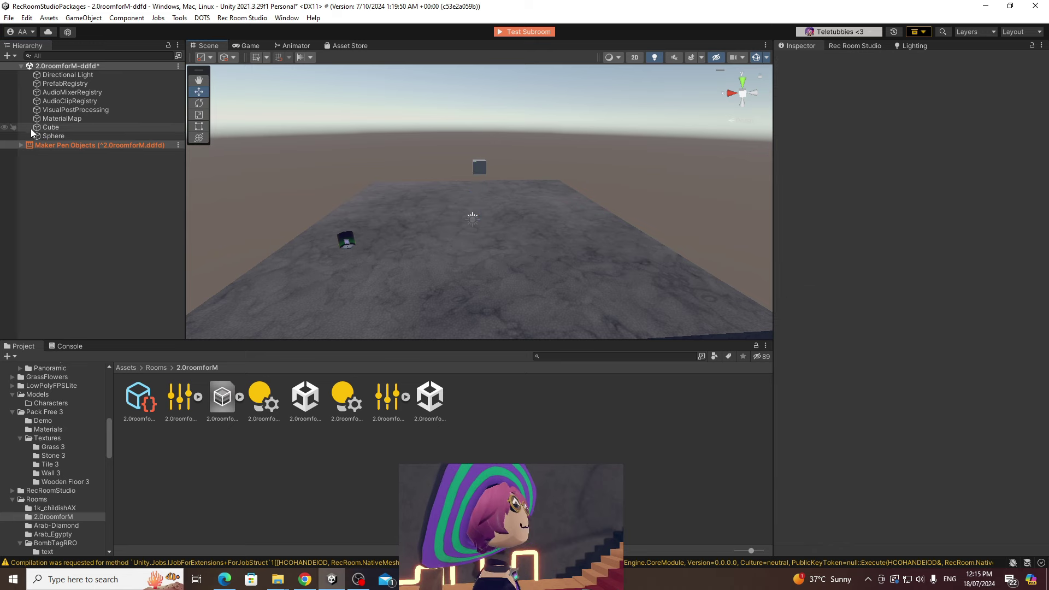
left_click(51, 136)
left_click_drag(478, 163, 485, 122)
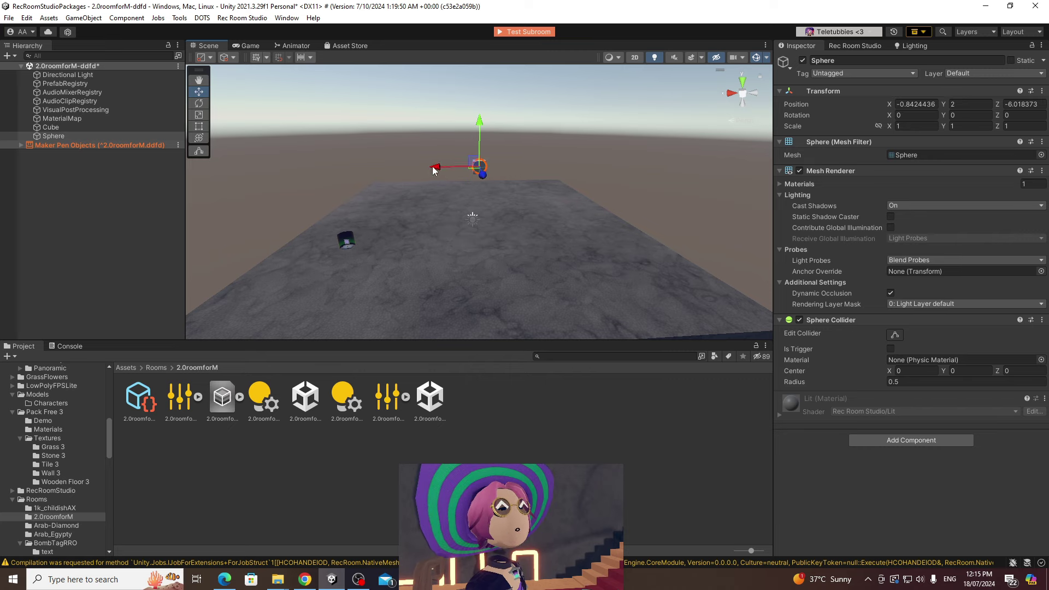
Step: Add a capsule and a cylinder in line with the sphere and cube, placing the cylinder at X -3.75, Y 2.29
left_click(8, 56)
left_click(213, 141)
left_click(7, 56)
left_click(213, 154)
right_click_drag(373, 149, 483, 182)
scroll(482, 182, "up", 3)
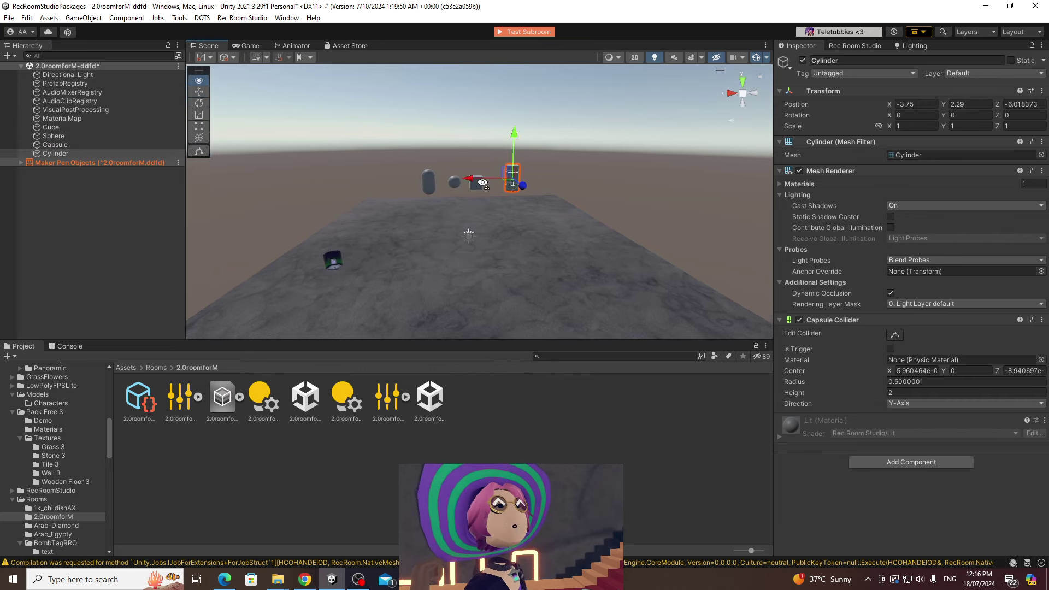
left_click(7, 55)
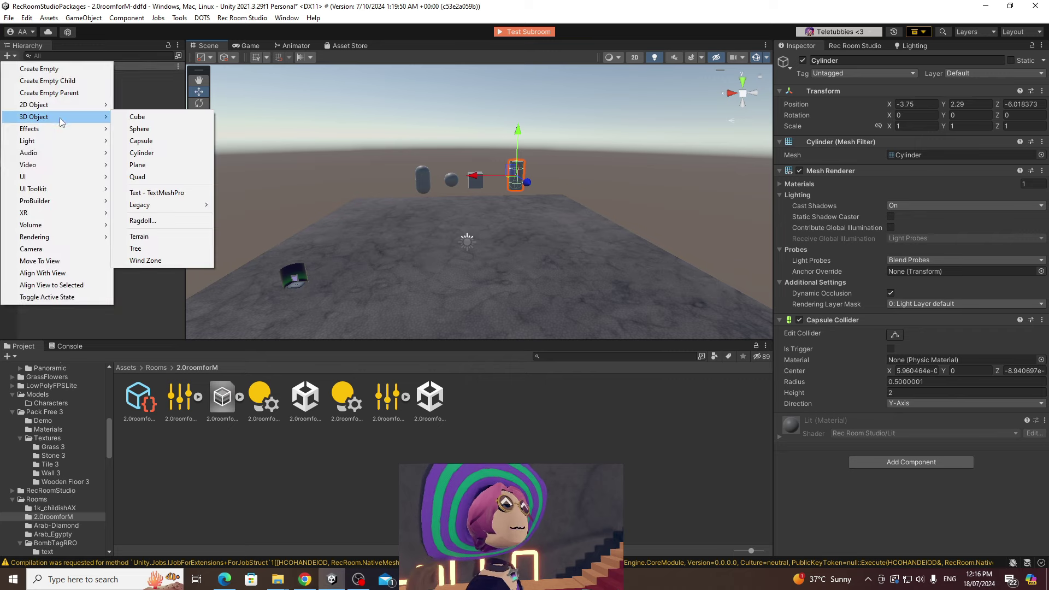
right_click_drag(609, 159, 608, 174)
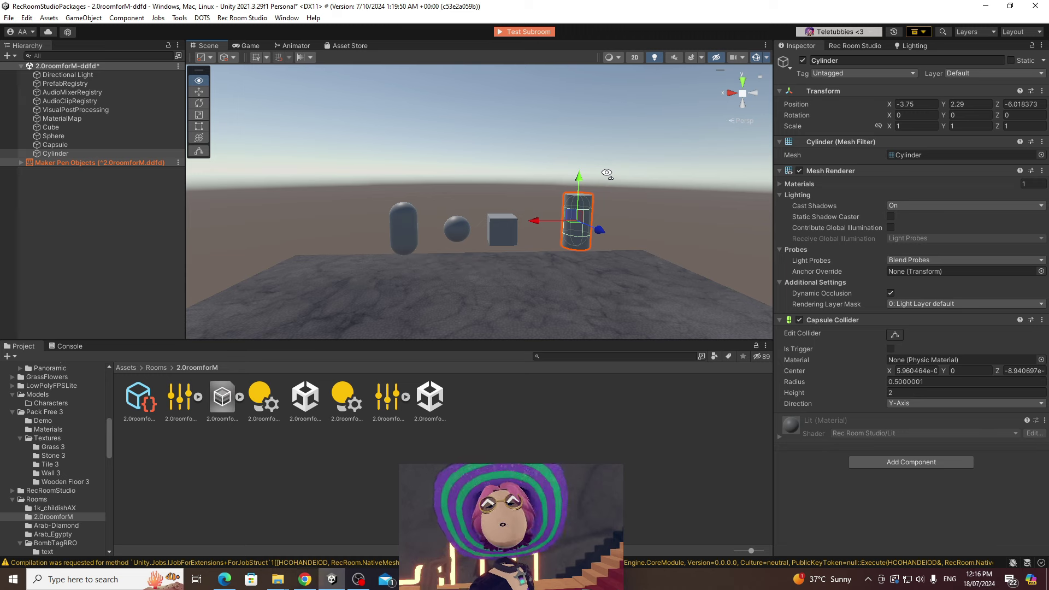
Step: Create a folder named z inside the 2.0roomforM room folder and open it
left_click(557, 447)
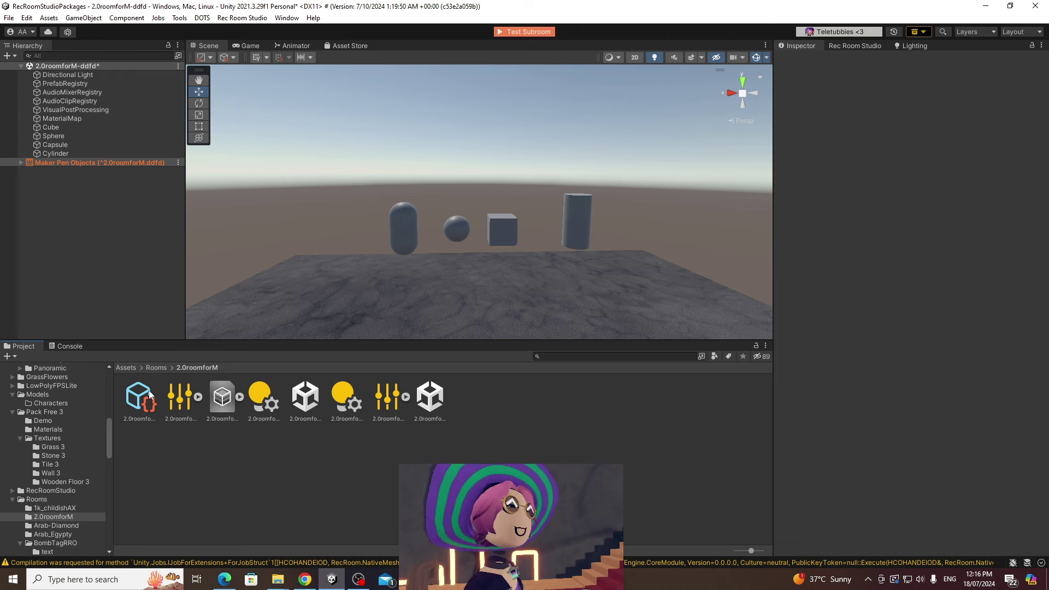
right_click(509, 425)
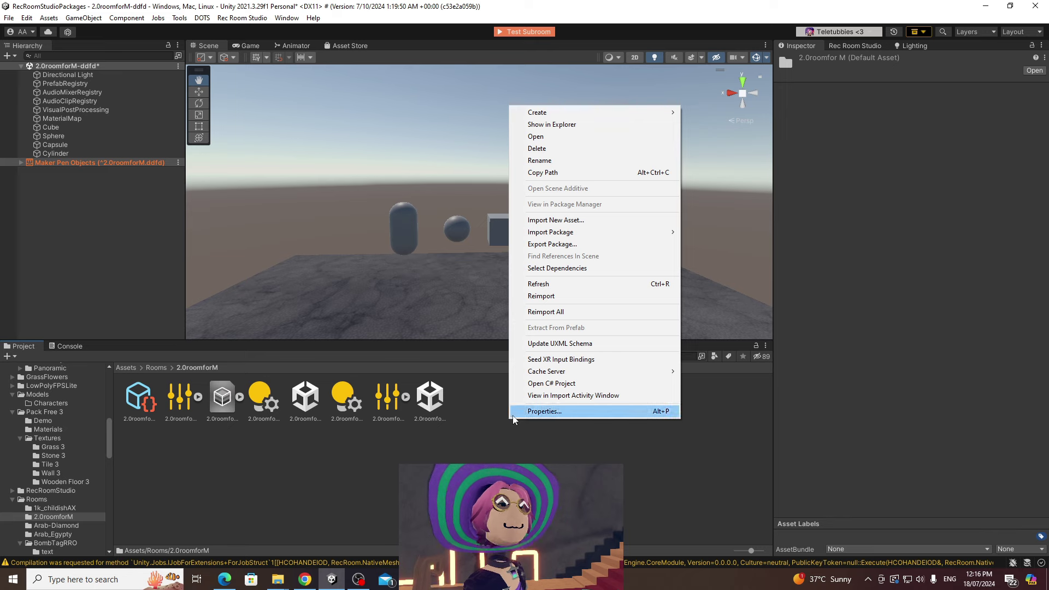
mouse_move(533, 113)
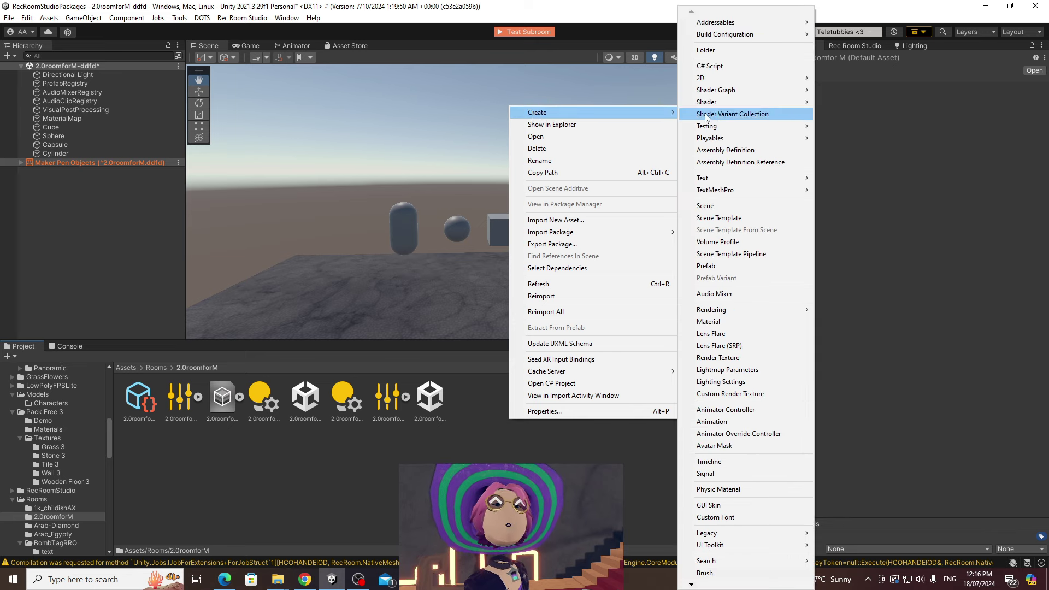
left_click(707, 51)
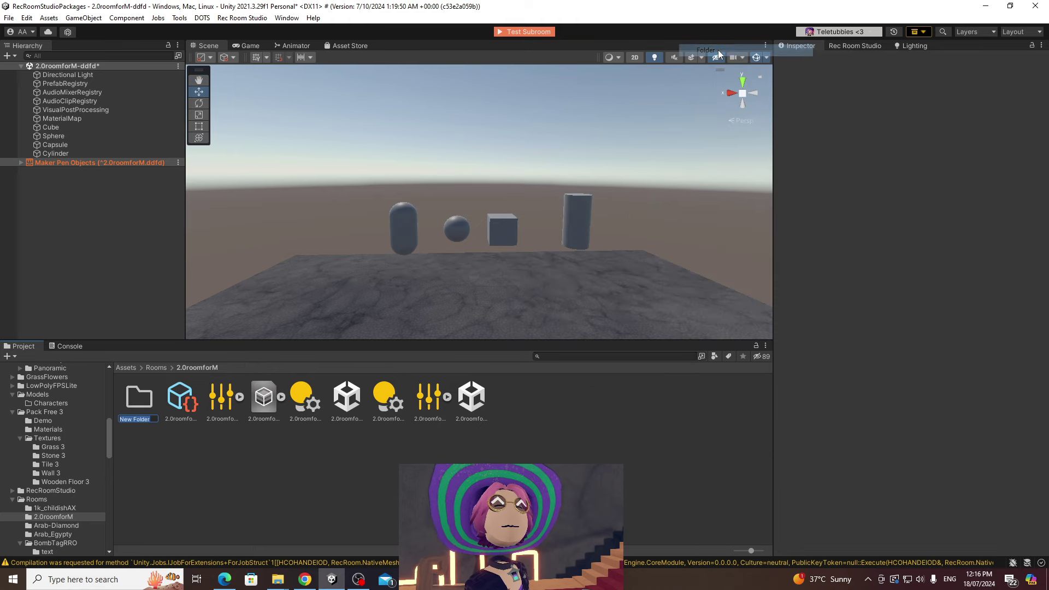
type("z")
left_click(138, 398)
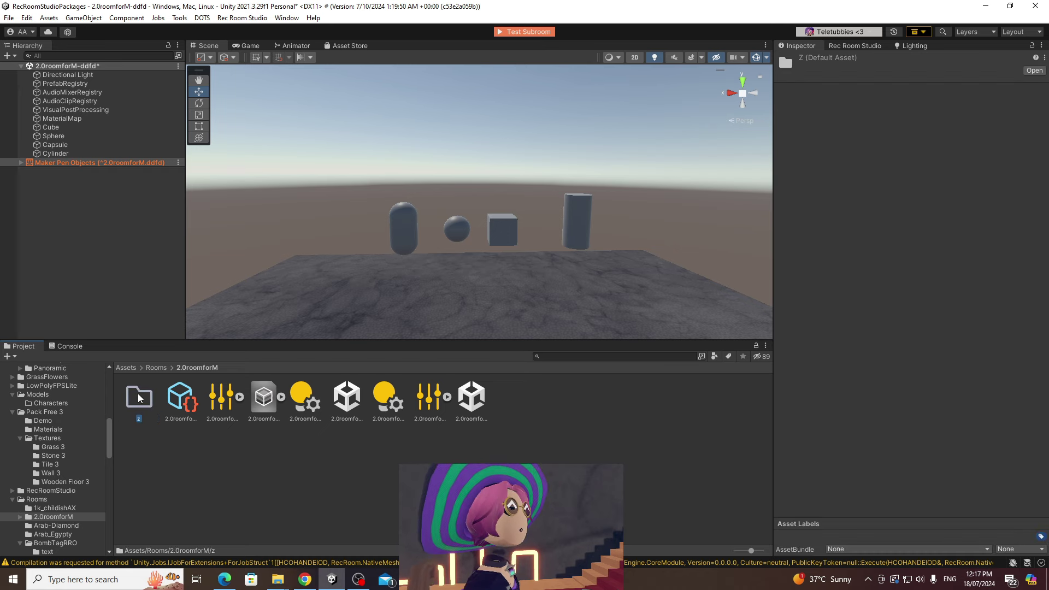
double_click(139, 398)
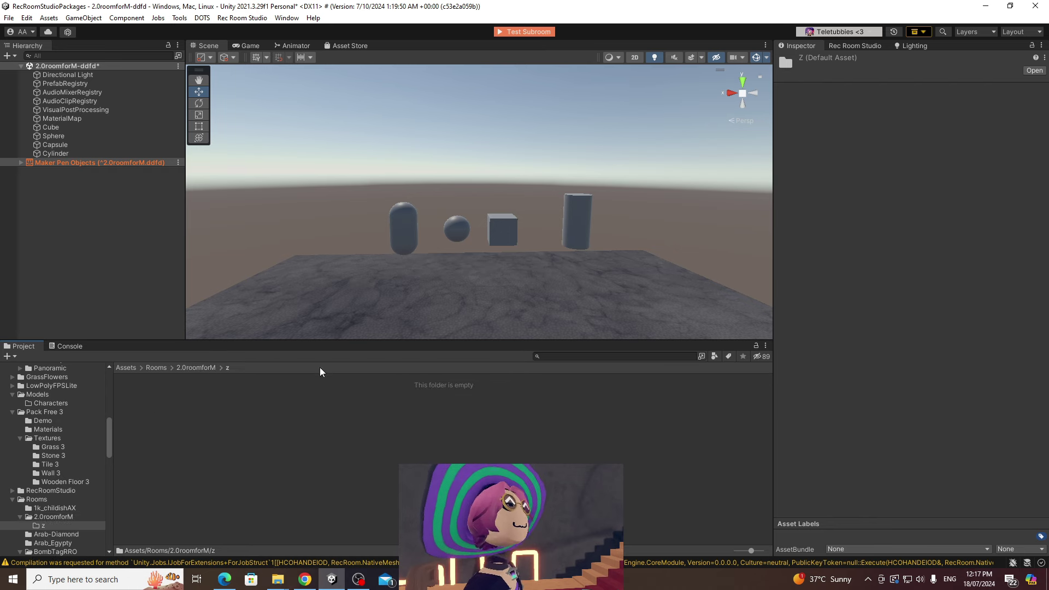
Step: Create a new material named sp in the z folder
right_click(237, 395)
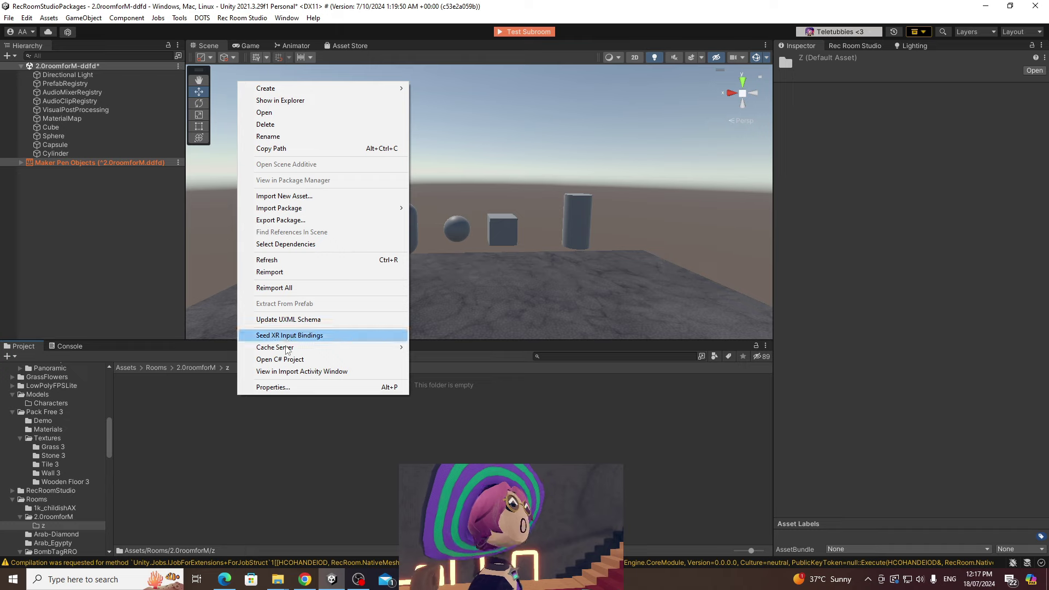
left_click(188, 418)
right_click(231, 403)
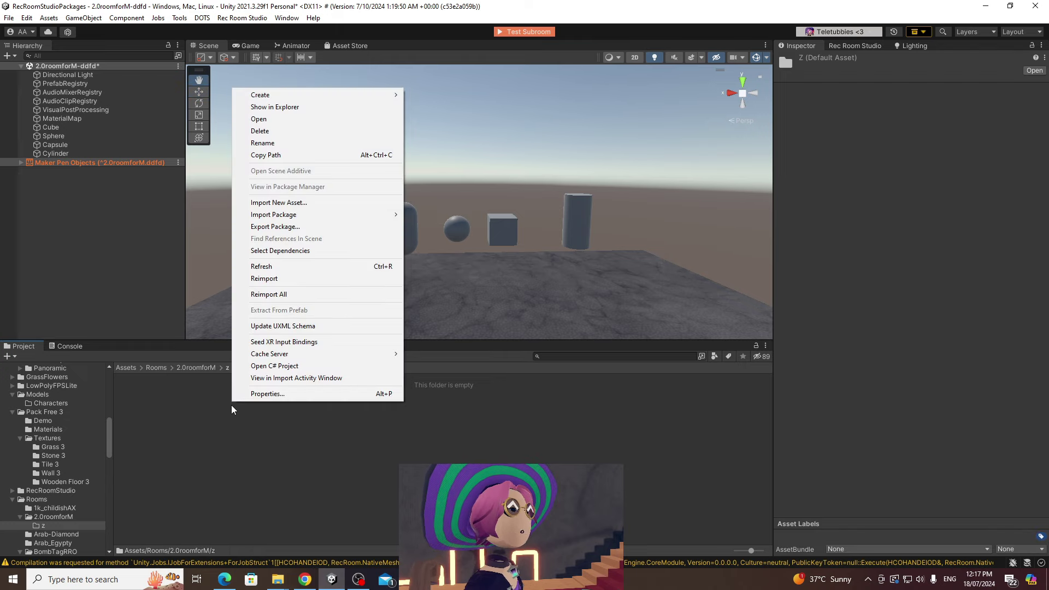
mouse_move(281, 98)
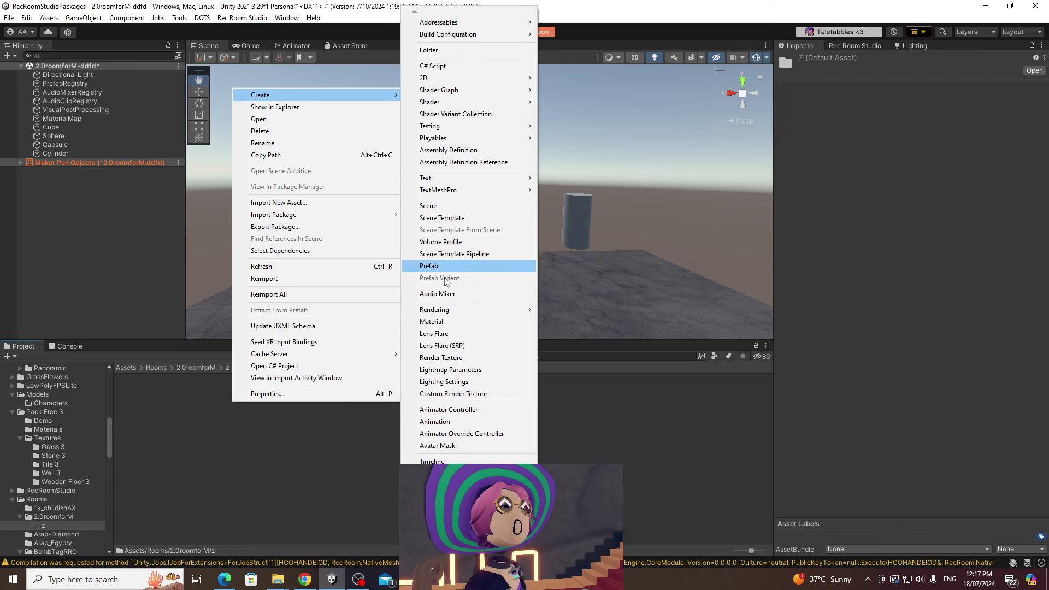
left_click(430, 322)
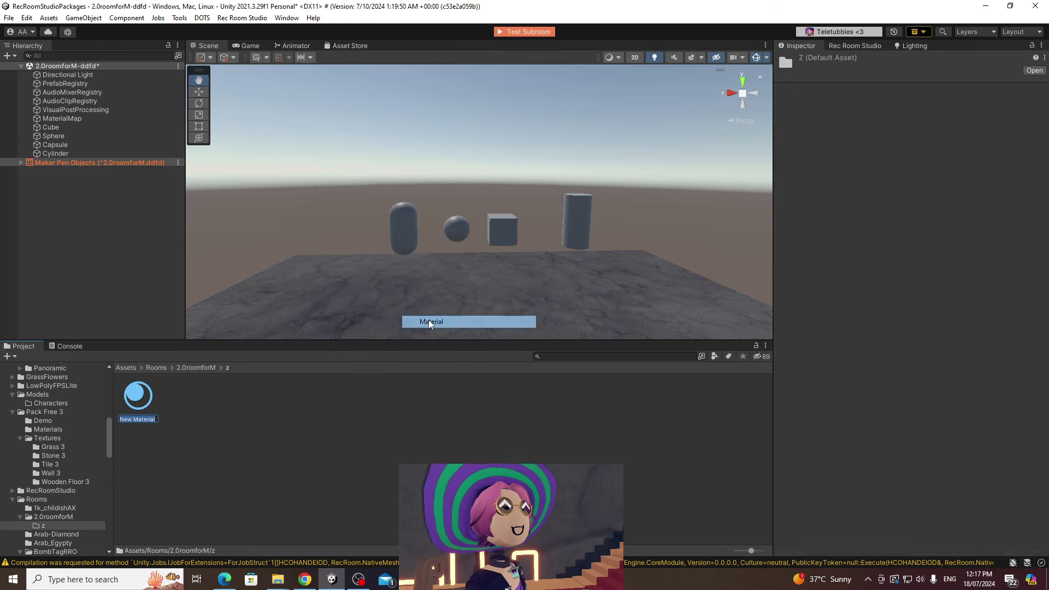
type("s")
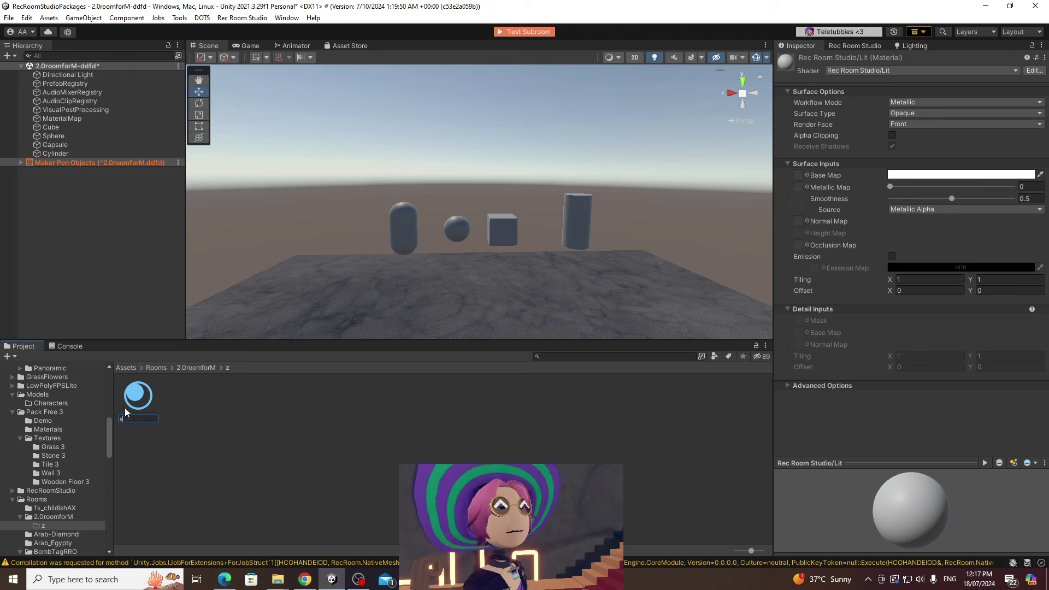
type("p")
key("Return")
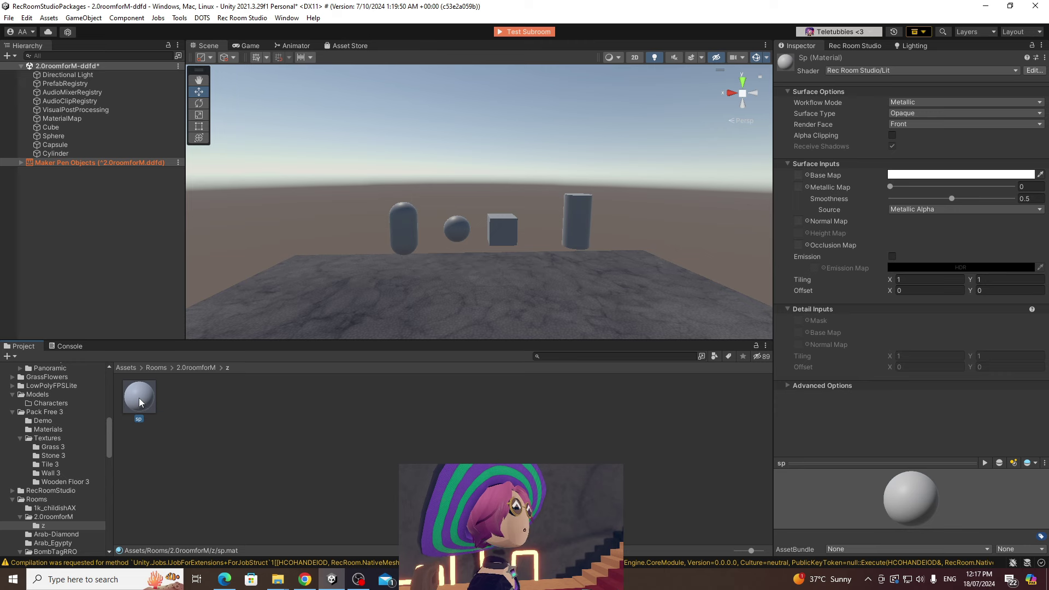
Step: Apply the sp material to the sphere in the scene
left_click_drag(147, 395, 462, 234)
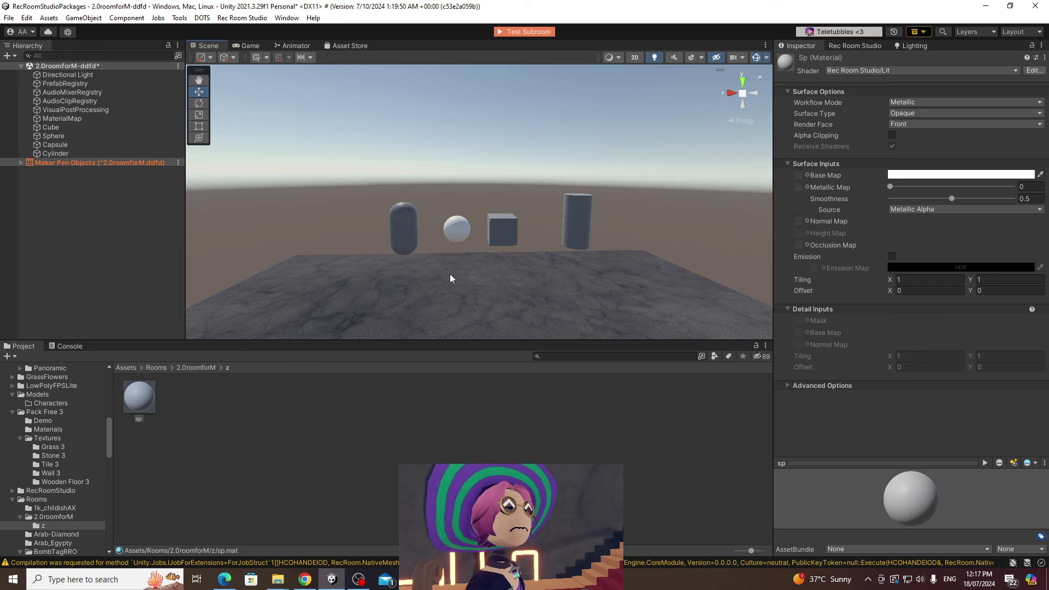
scroll(450, 278, "up", 3)
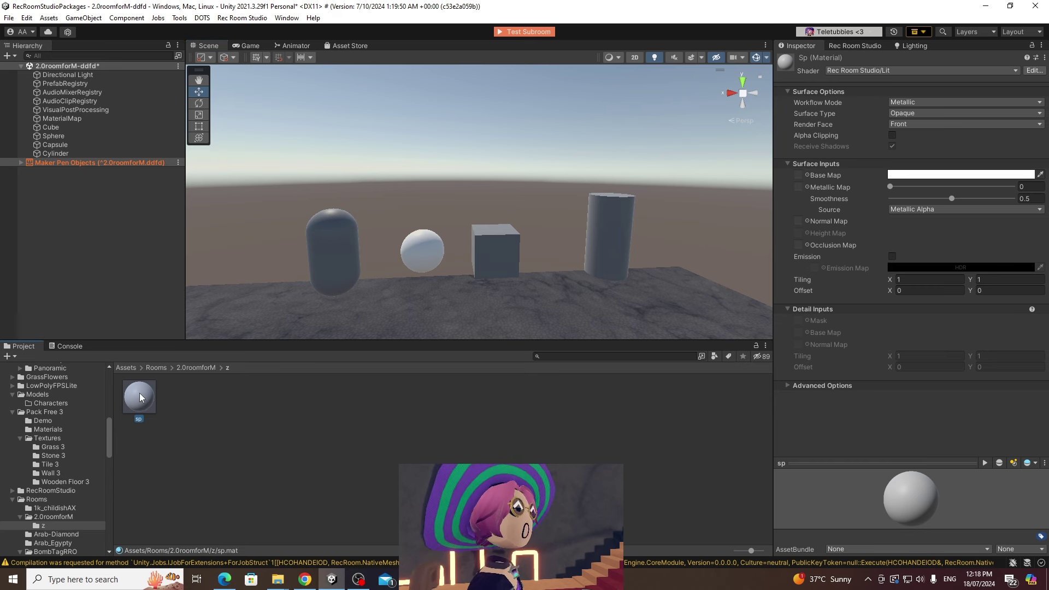
left_click_drag(141, 397, 410, 275)
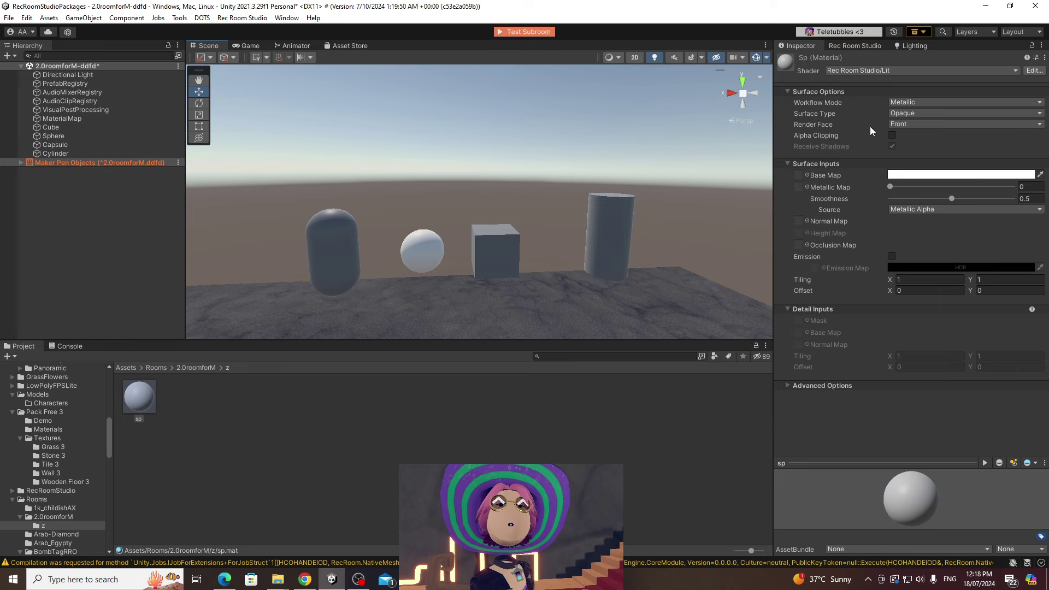
Step: Set the sp material's render face to Front and its base map color to red (FF1200)
left_click(894, 125)
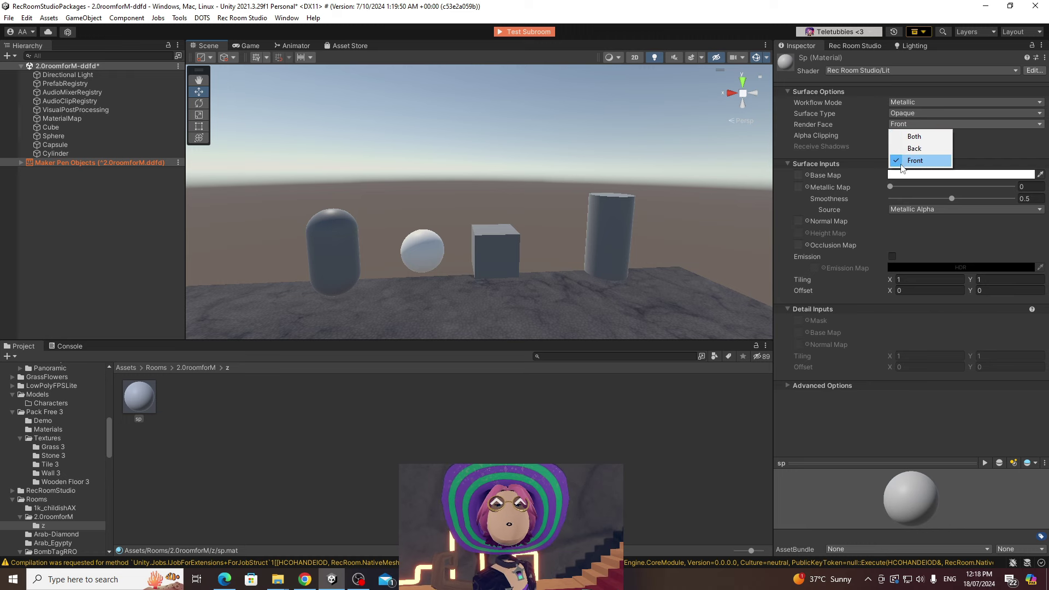
left_click(912, 160)
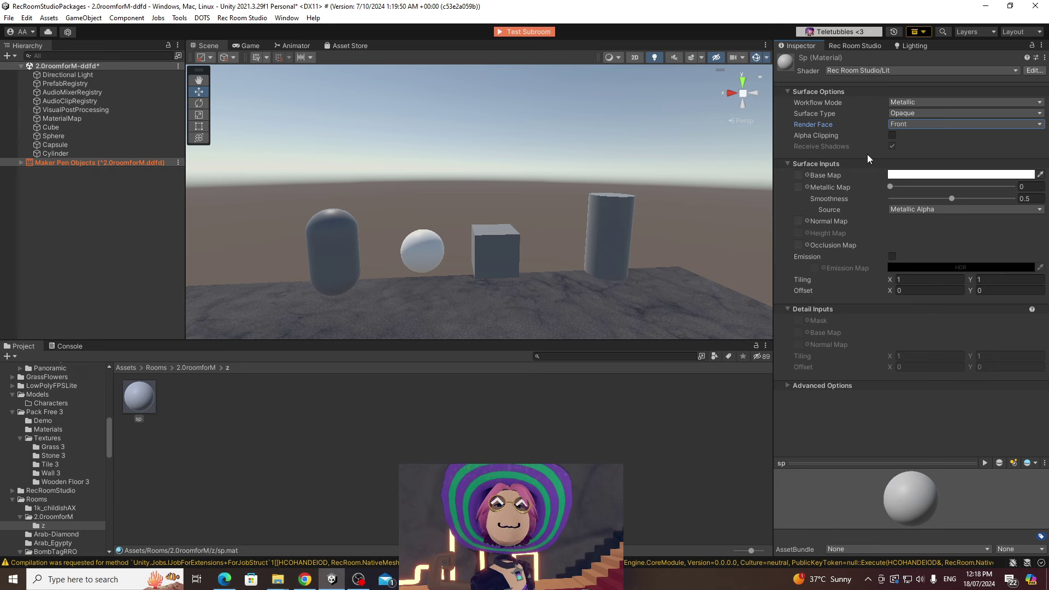
left_click(933, 179)
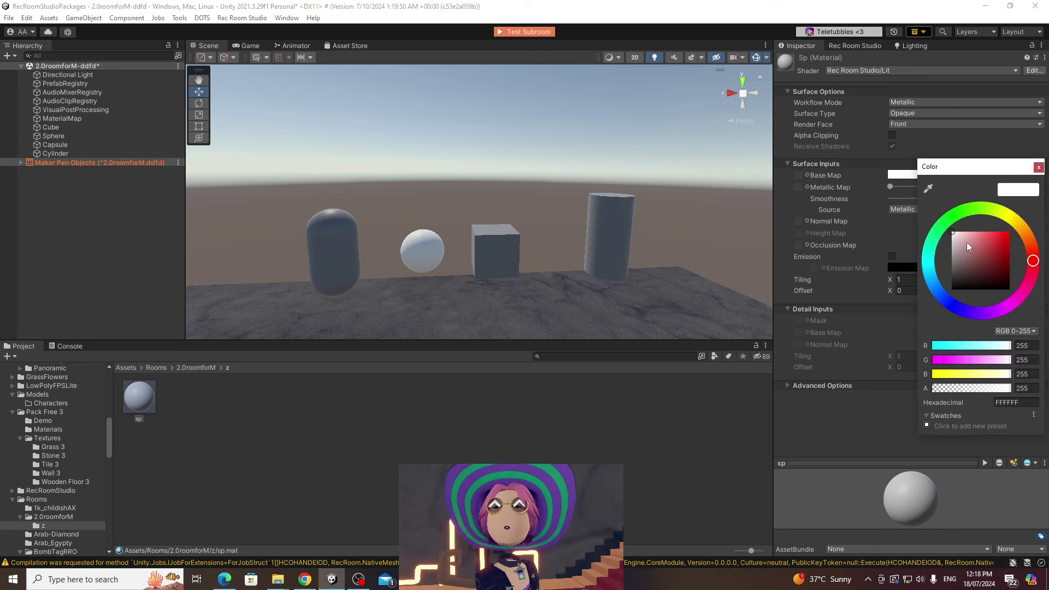
mouse_move(968, 241)
left_mouse_down()
mouse_move(1010, 228)
mouse_move(1034, 257)
left_mouse_up()
left_click(1009, 214)
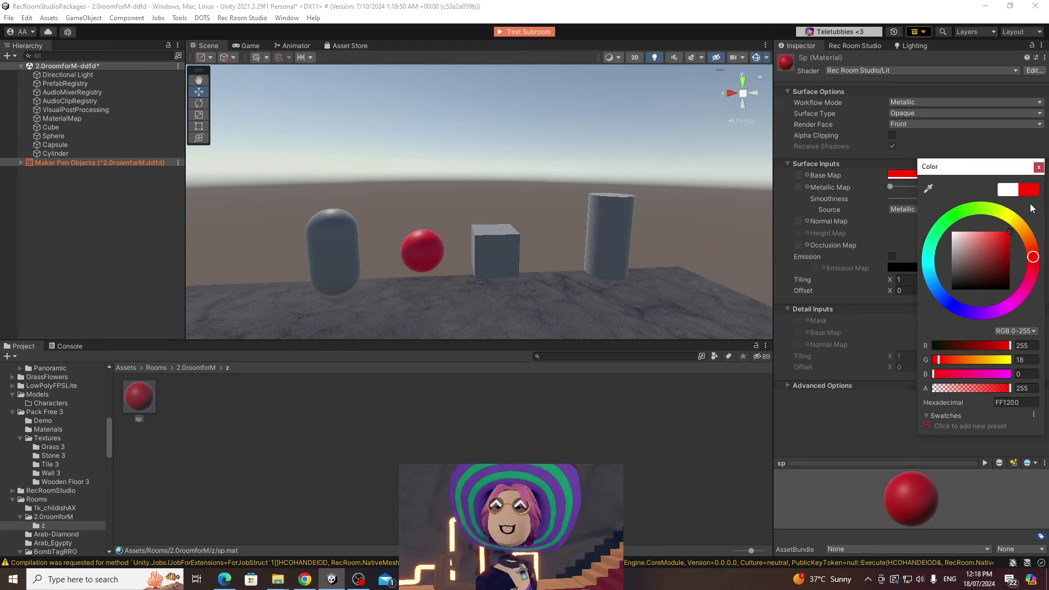
left_click(1039, 168)
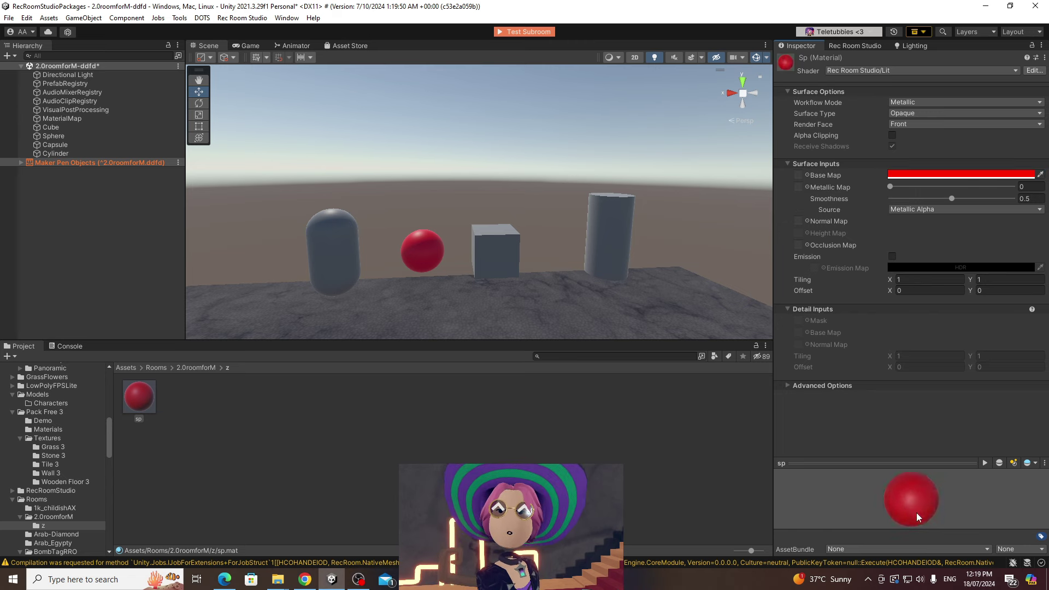
Step: Try a metallic value of 1 on the sp material, inspect the preview and the sphere, and return it to 0
left_click_drag(916, 516, 910, 475)
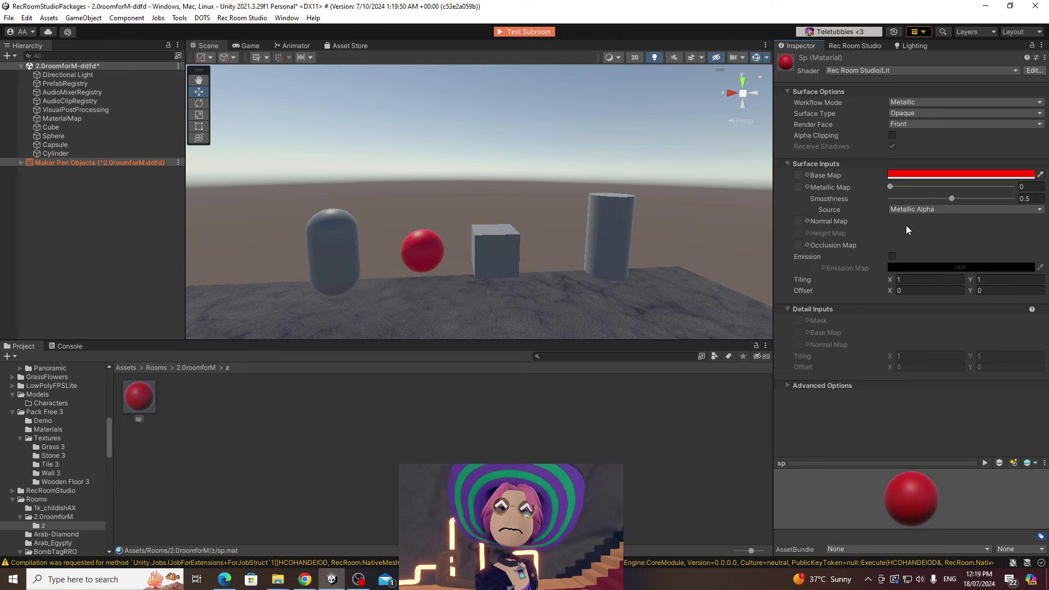
left_click(889, 187)
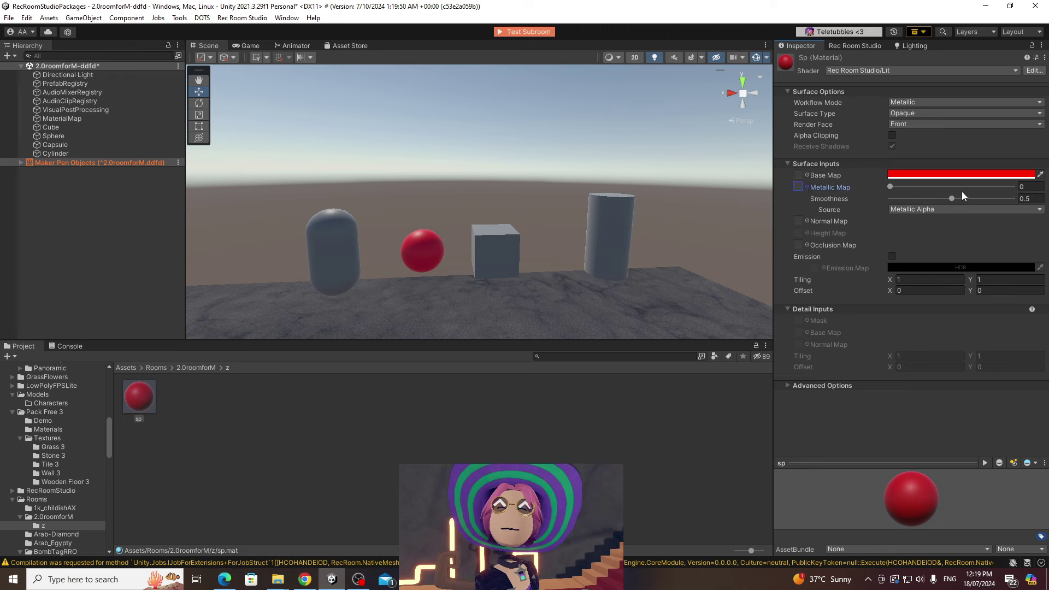
left_click(990, 187)
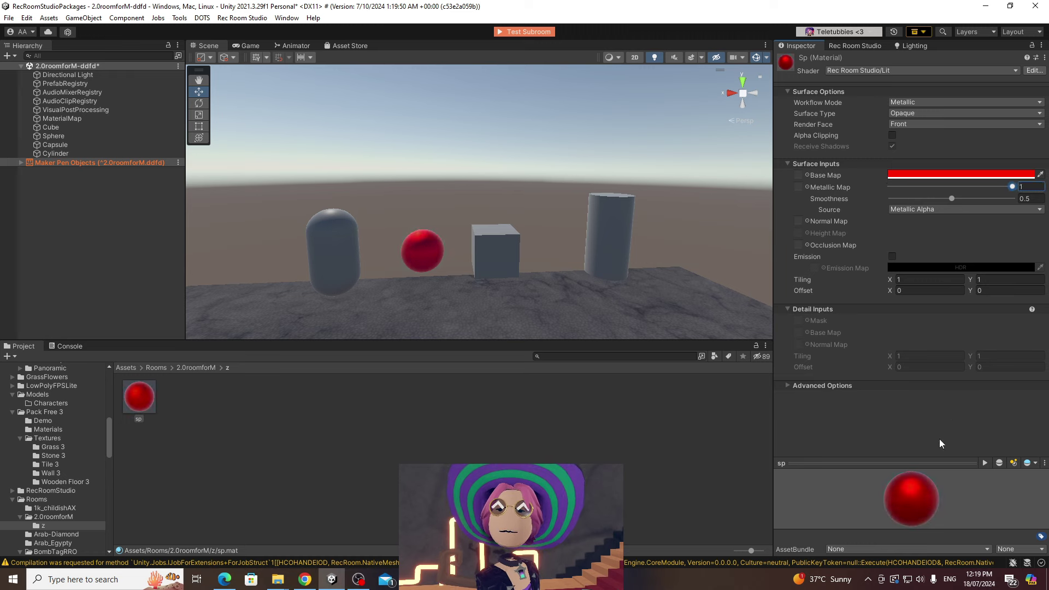
left_click_drag(890, 521, 811, 424)
right_click_drag(383, 278, 453, 273)
left_click(909, 186)
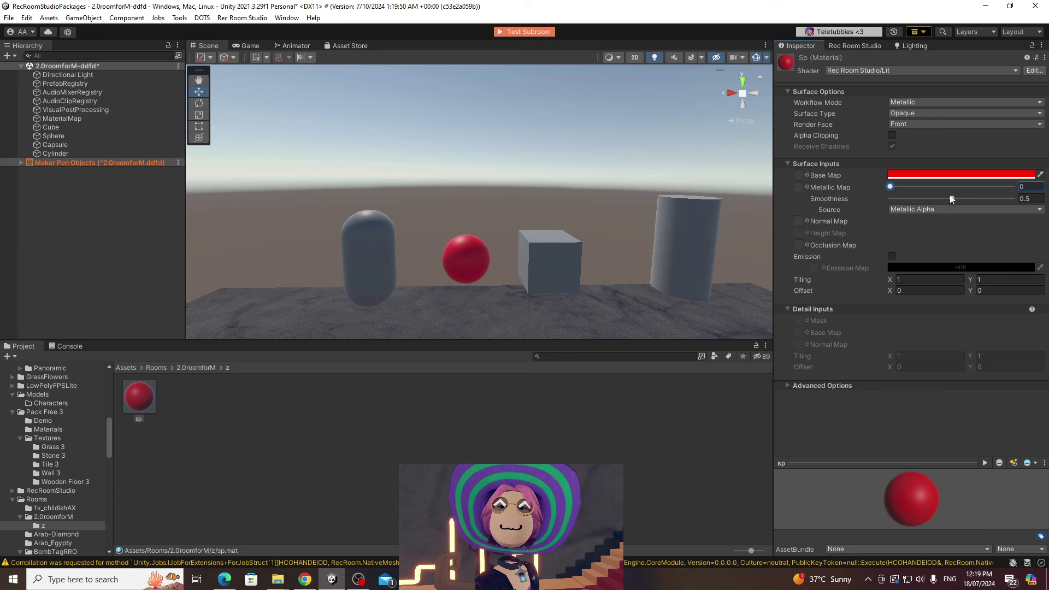
Step: Set the sp material's smoothness to 1
left_click_drag(953, 199, 1013, 203)
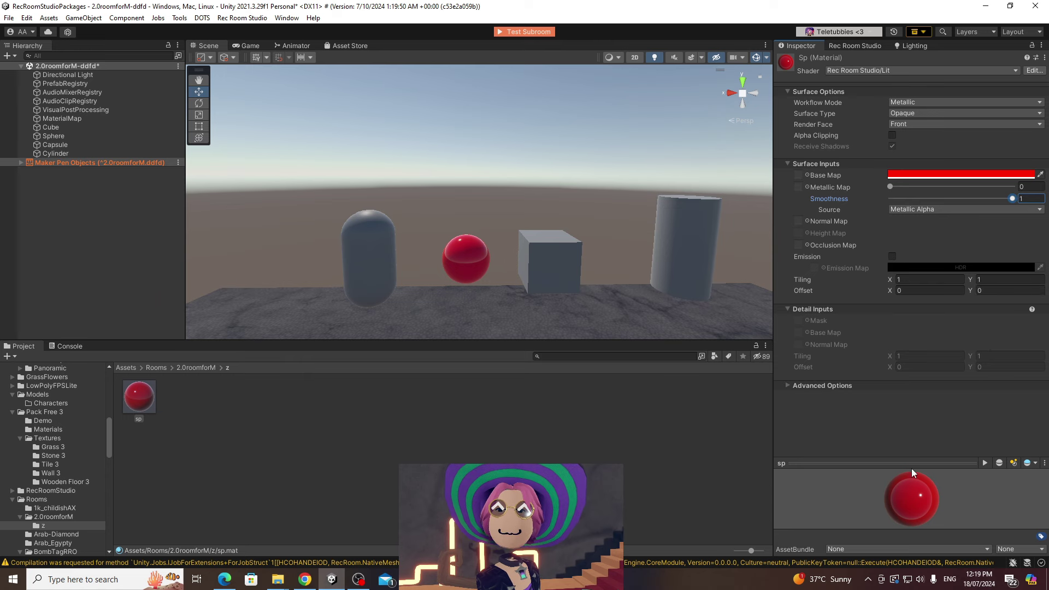
Step: Inspect the sp material's preview and the sphere, and set the material's smoothness to 0
mouse_move(910, 485)
left_mouse_down()
mouse_move(923, 484)
mouse_move(918, 527)
mouse_move(892, 488)
left_mouse_up()
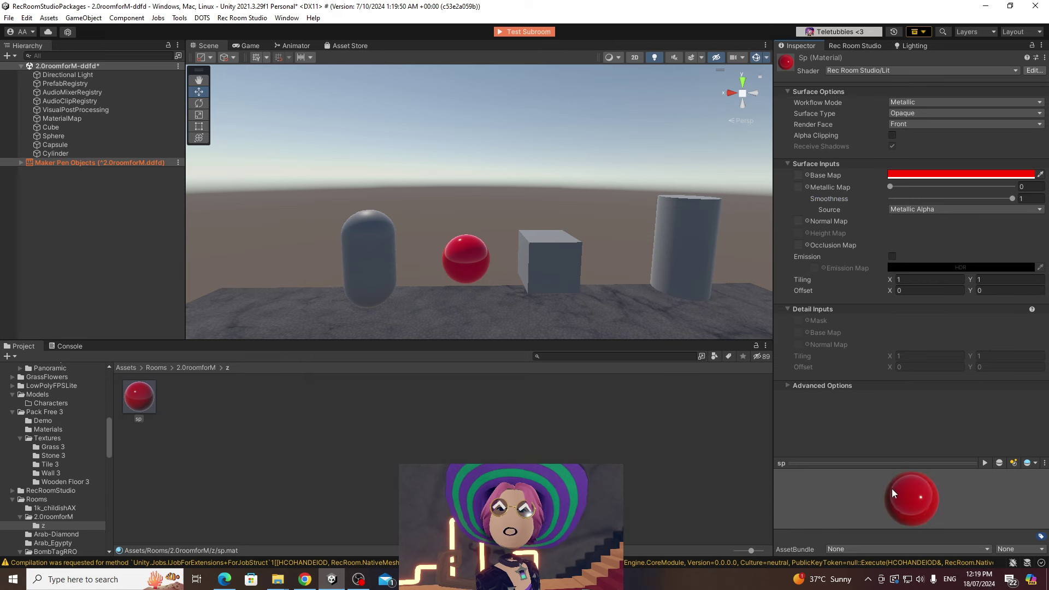
mouse_move(466, 283)
right_mouse_down()
mouse_move(452, 263)
mouse_move(483, 293)
mouse_move(506, 290)
mouse_move(464, 284)
right_mouse_up()
left_click(891, 198)
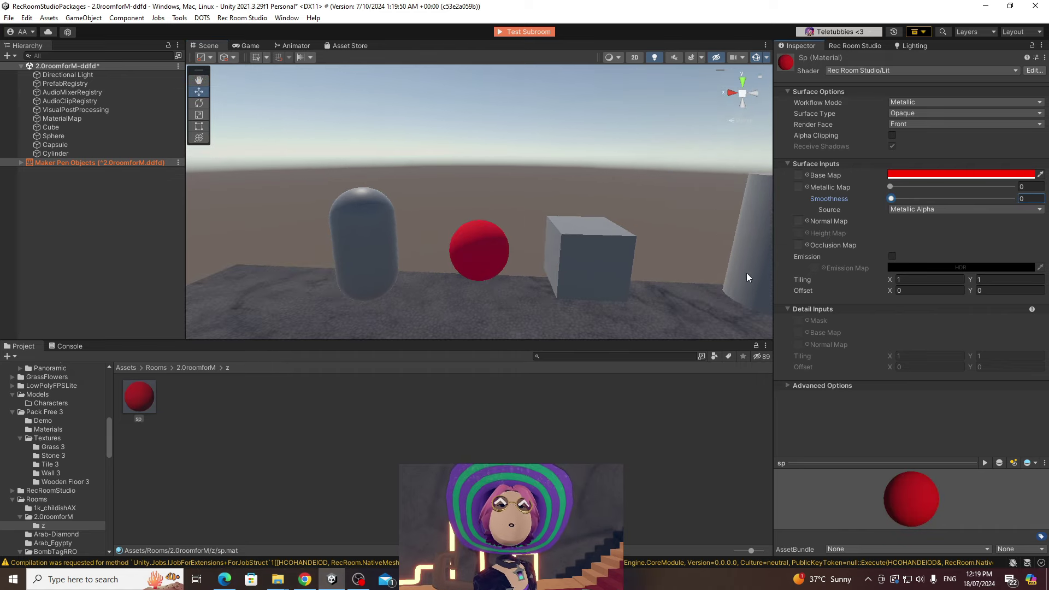
mouse_move(489, 266)
right_mouse_down()
mouse_move(497, 263)
mouse_move(477, 251)
right_mouse_up()
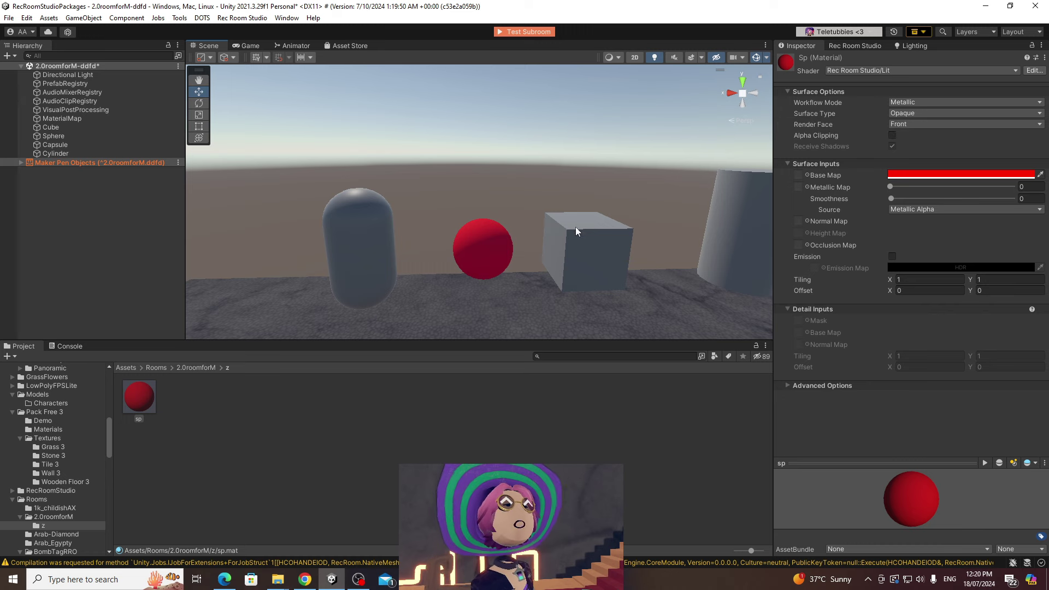
Step: Try the Transparent surface type on the sp material, vary the base map's alpha back to 255, and return the type to Opaque
left_click(891, 114)
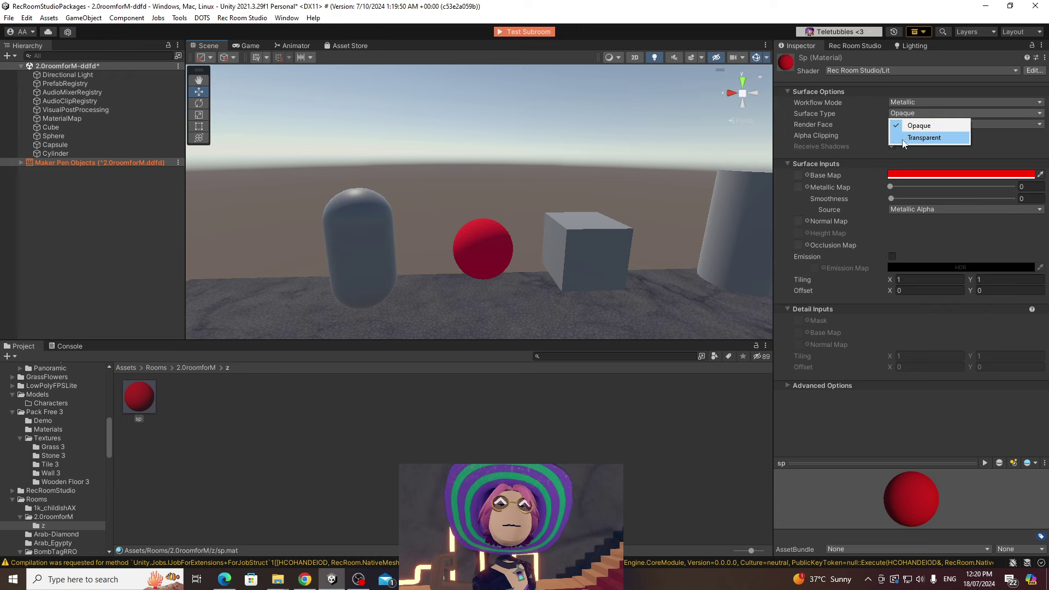
left_click(909, 139)
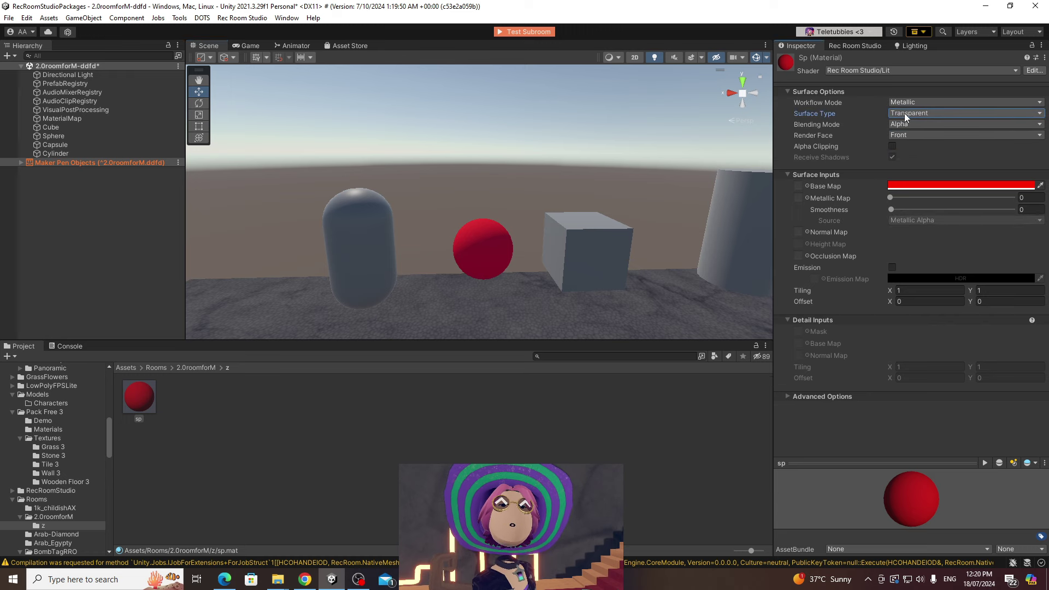
left_click(923, 185)
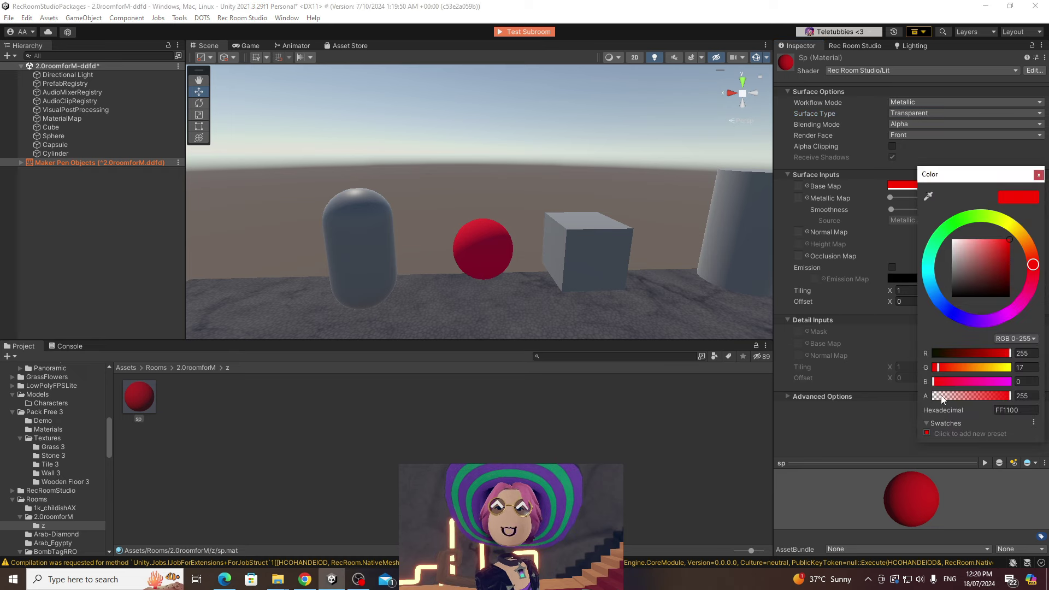
left_click_drag(952, 395, 1015, 383)
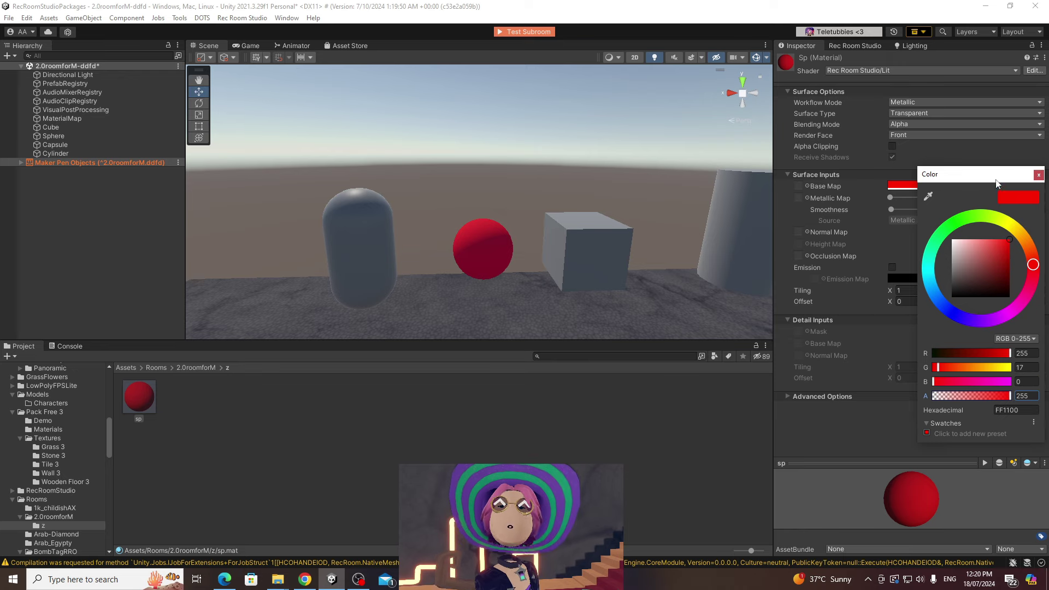
left_click(1038, 174)
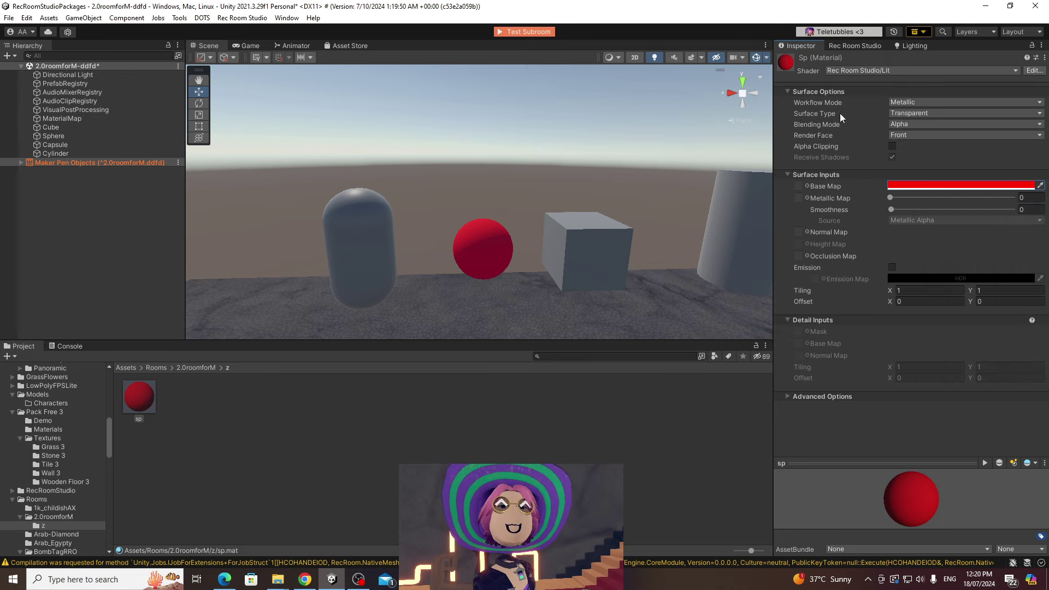
left_click(897, 114)
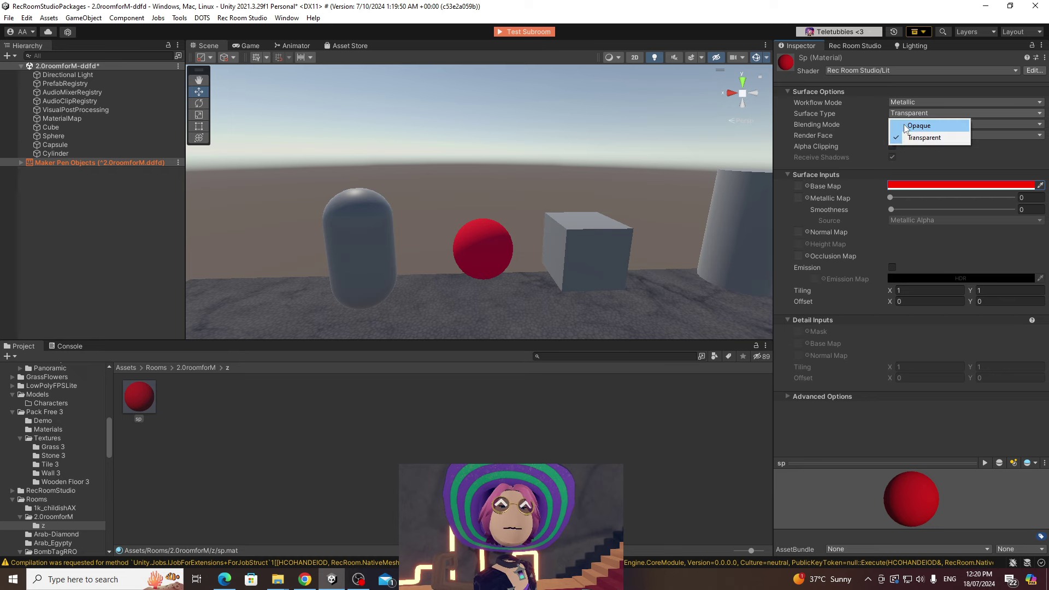
left_click(905, 127)
Step: Lower the alpha of the sp material's base map color while its surface type is Opaque
left_click(931, 175)
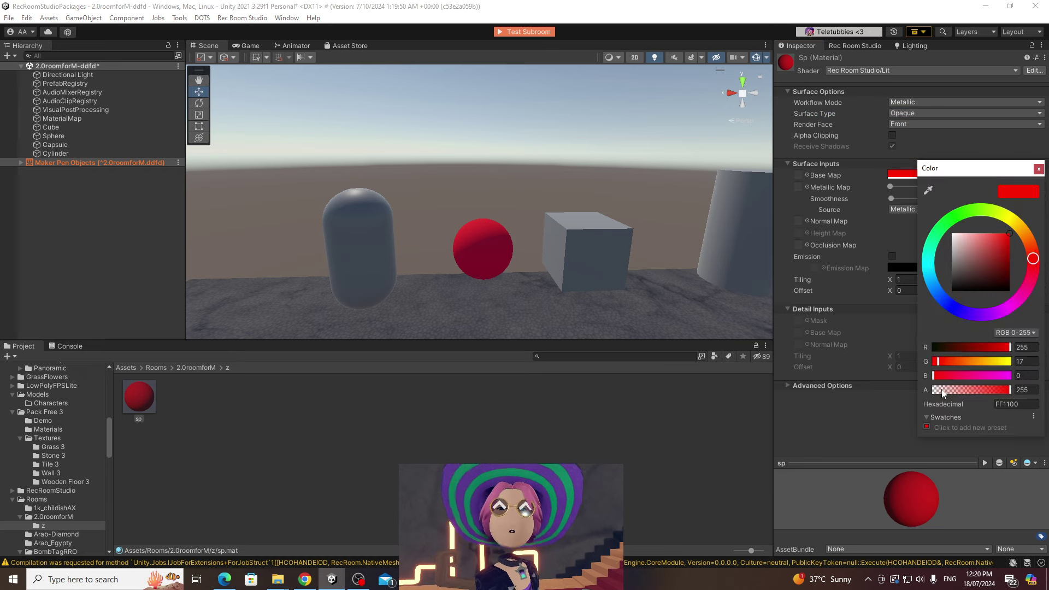
mouse_move(944, 392)
left_mouse_down()
mouse_move(978, 389)
mouse_move(936, 393)
mouse_move(957, 392)
left_mouse_up()
left_click(1040, 168)
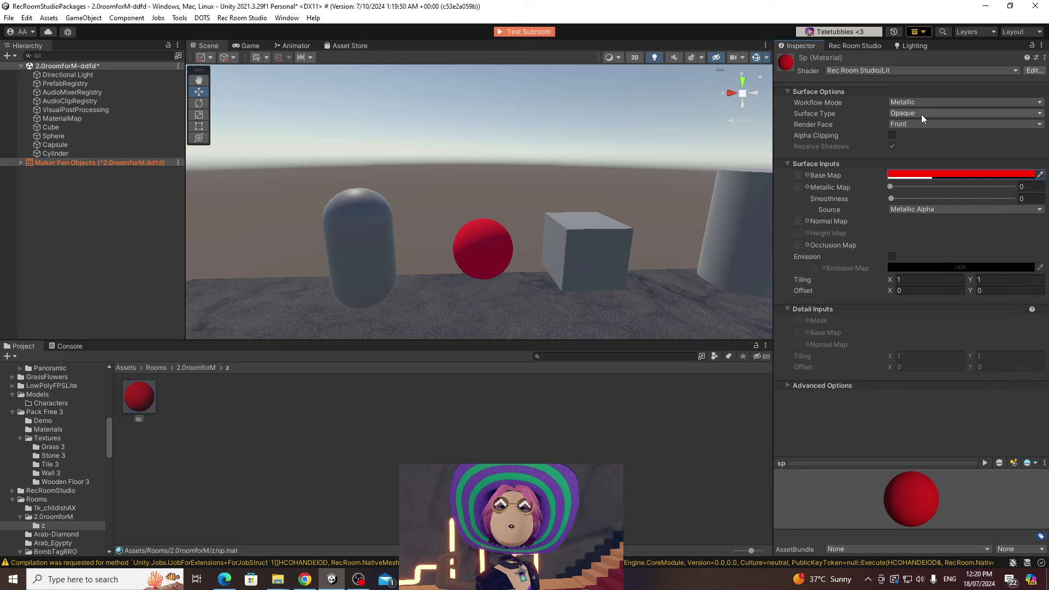
Step: Switch the sp material to Transparent to check the reduced alpha on the sphere, and switch it back to Opaque
left_click(921, 114)
left_click(924, 137)
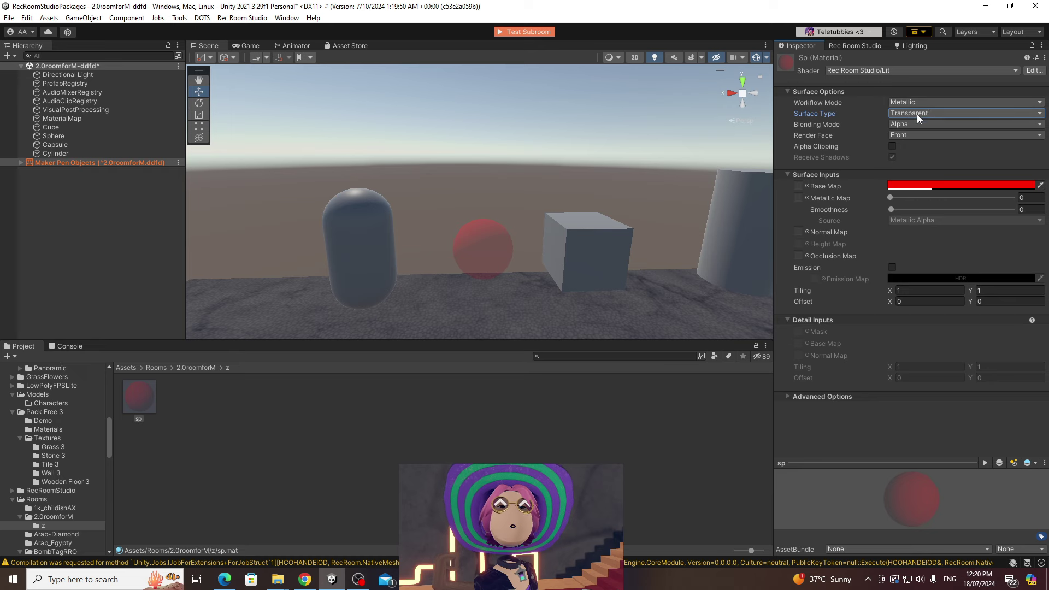
left_click(920, 118)
left_click(923, 126)
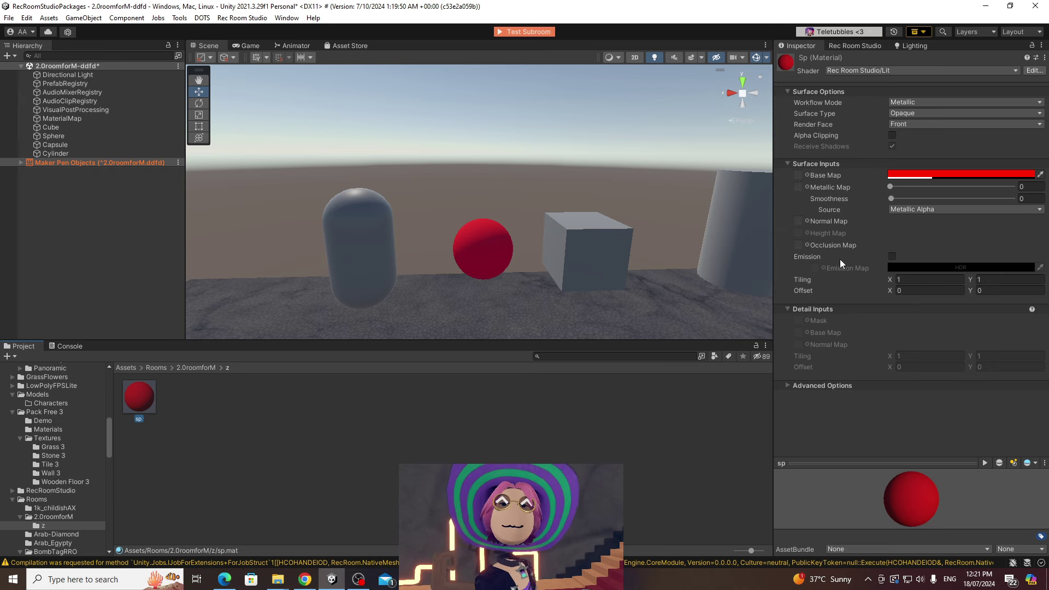
Step: Try emission on the sp material with an orange HDR color (255, 114, 21) at intensity 4.7, and disable emission again
left_click(892, 257)
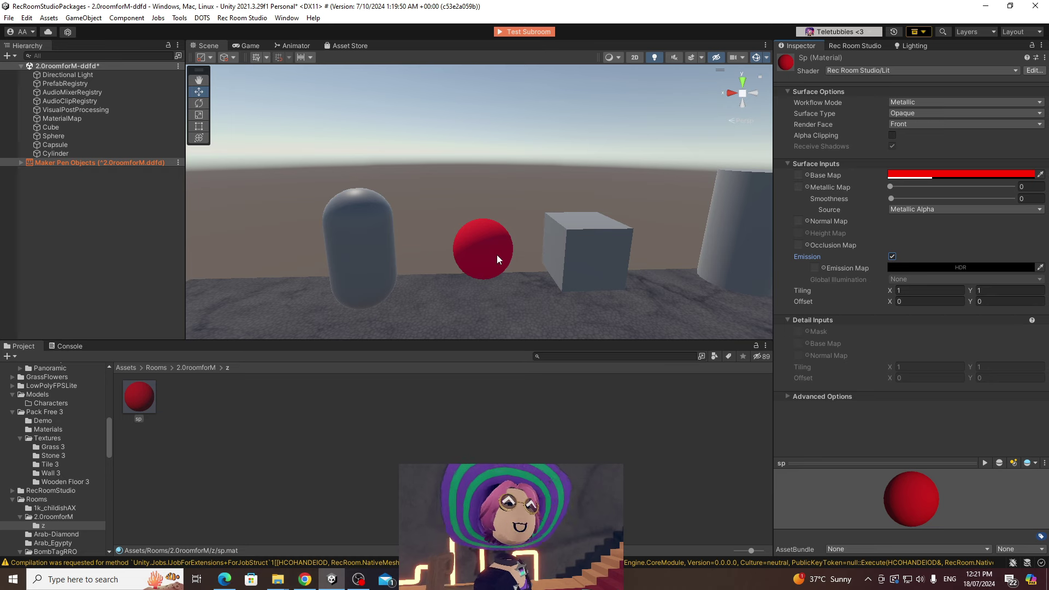
left_click(959, 270)
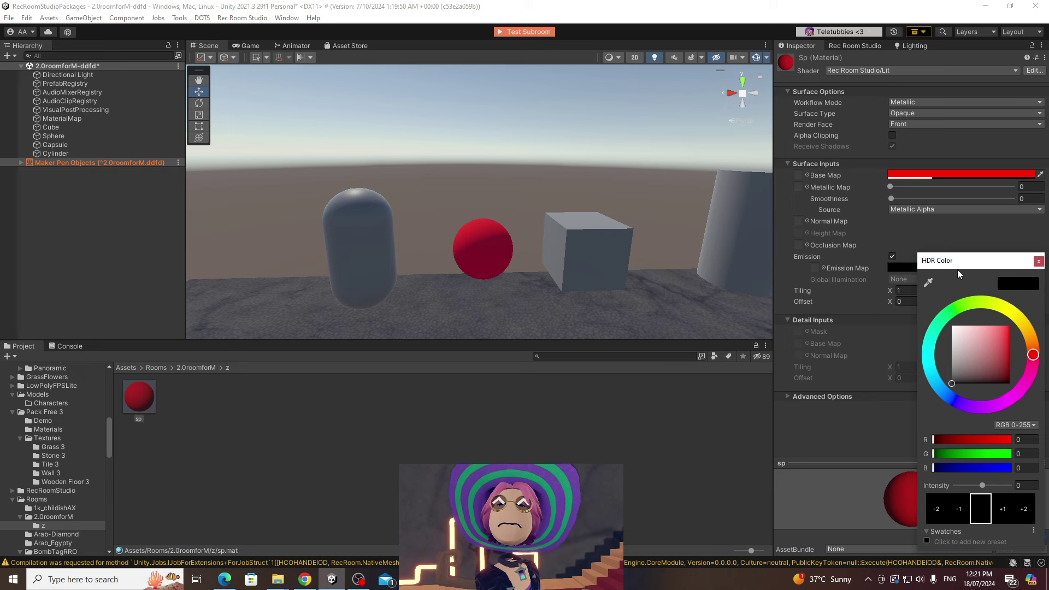
left_click_drag(954, 260, 869, 178)
mouse_move(902, 255)
left_mouse_down()
mouse_move(929, 226)
mouse_move(969, 229)
mouse_move(968, 270)
mouse_move(962, 243)
left_mouse_up()
left_click(919, 425)
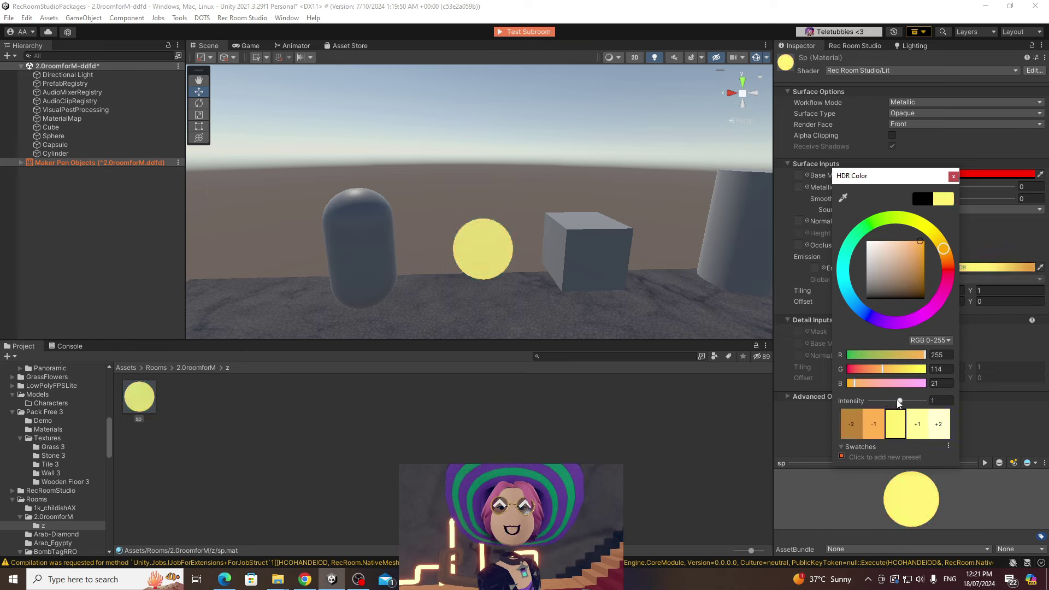
mouse_move(900, 402)
left_mouse_down()
mouse_move(924, 402)
mouse_move(873, 402)
mouse_move(910, 401)
left_mouse_up()
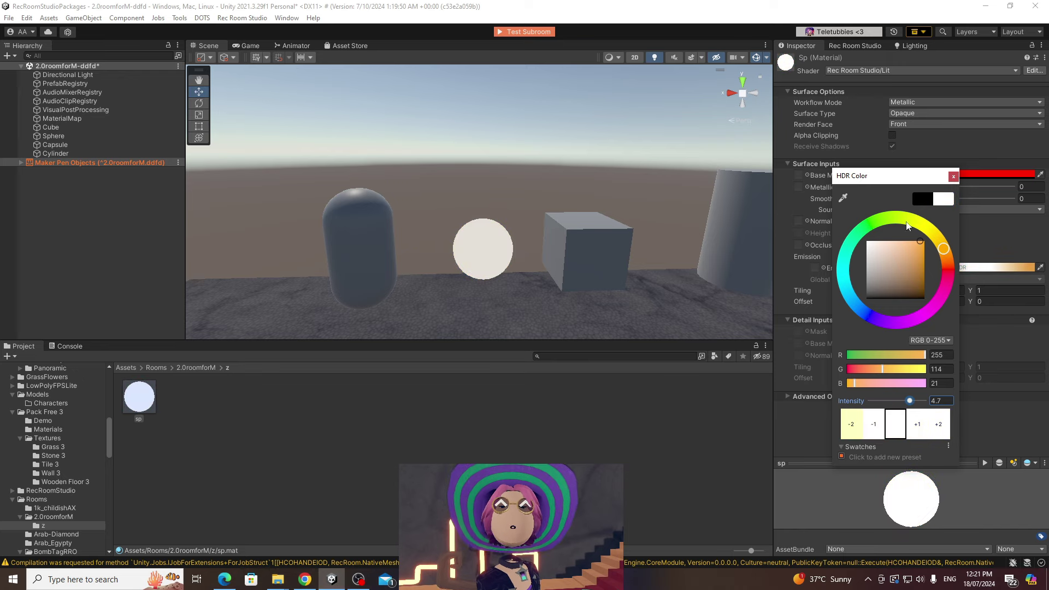
left_click(954, 177)
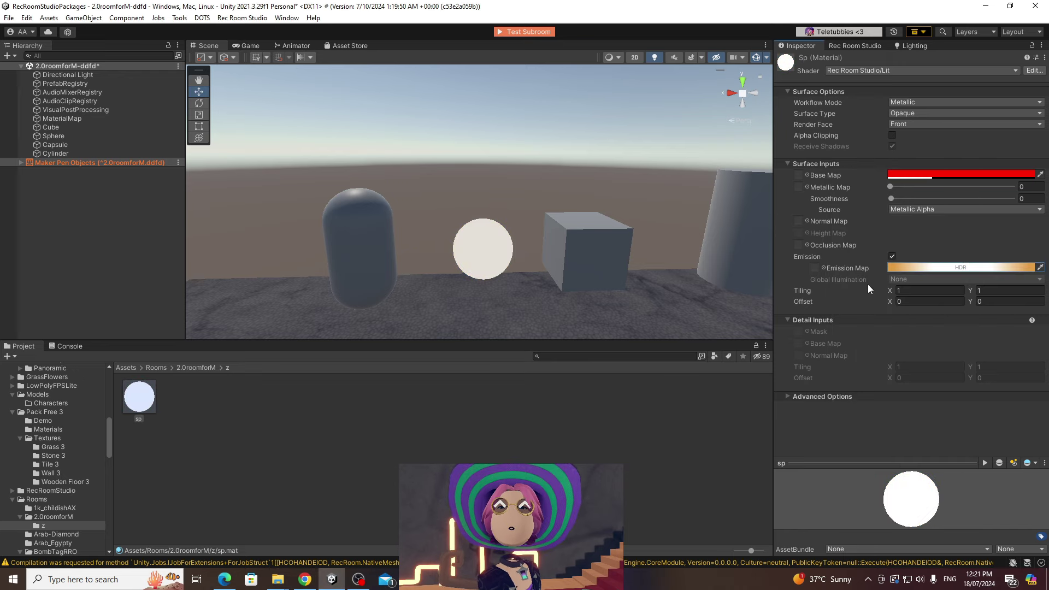
left_click(892, 256)
Step: Create a new material named cube in the room's z folder
middle_click_drag(592, 267, 500, 267)
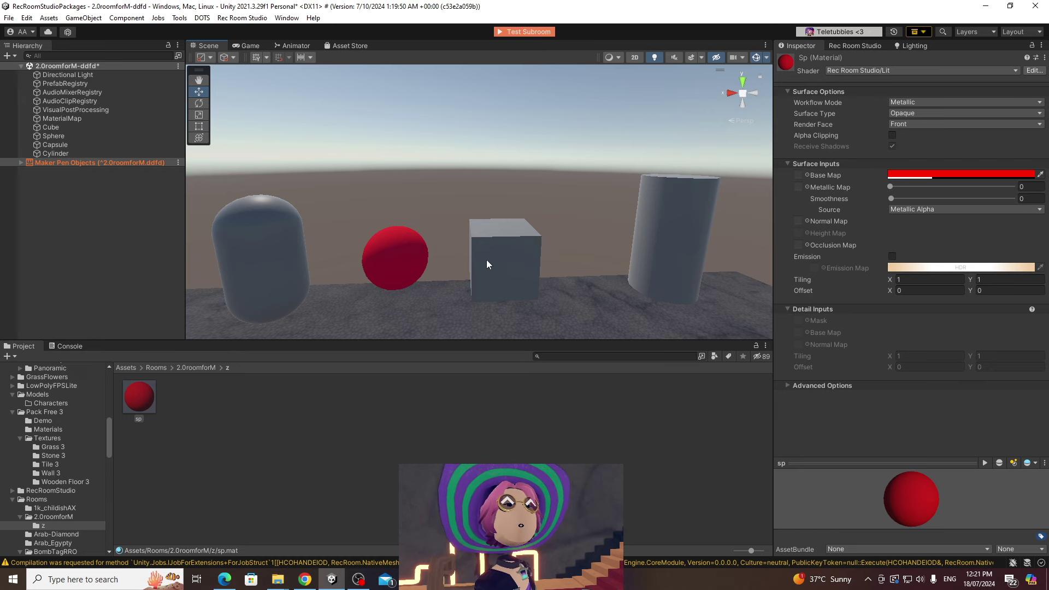
right_click(193, 406)
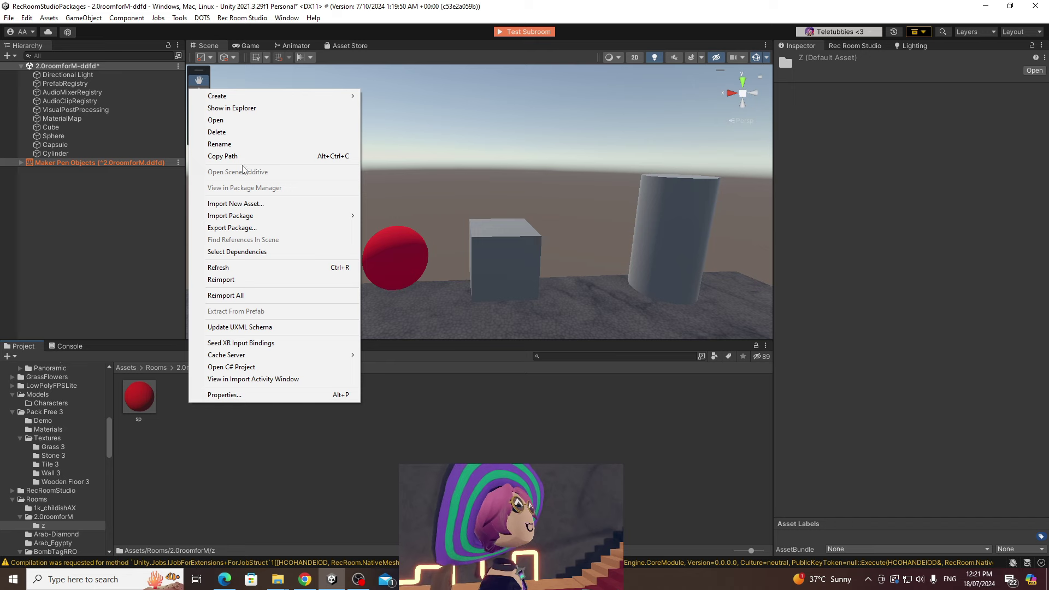
mouse_move(232, 97)
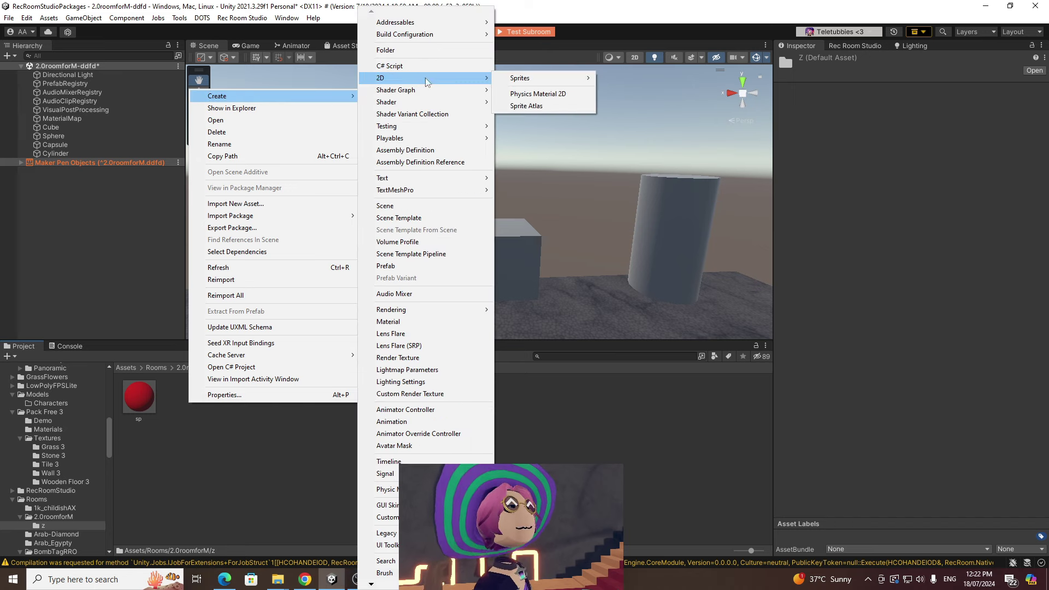
left_click(384, 325)
type("c")
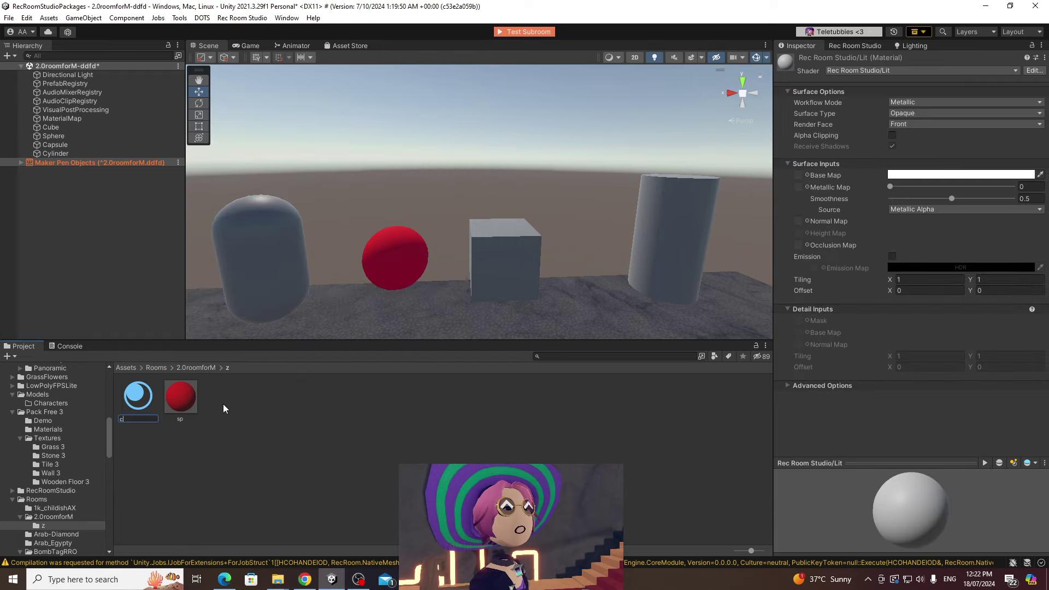
type("ube")
key("Return")
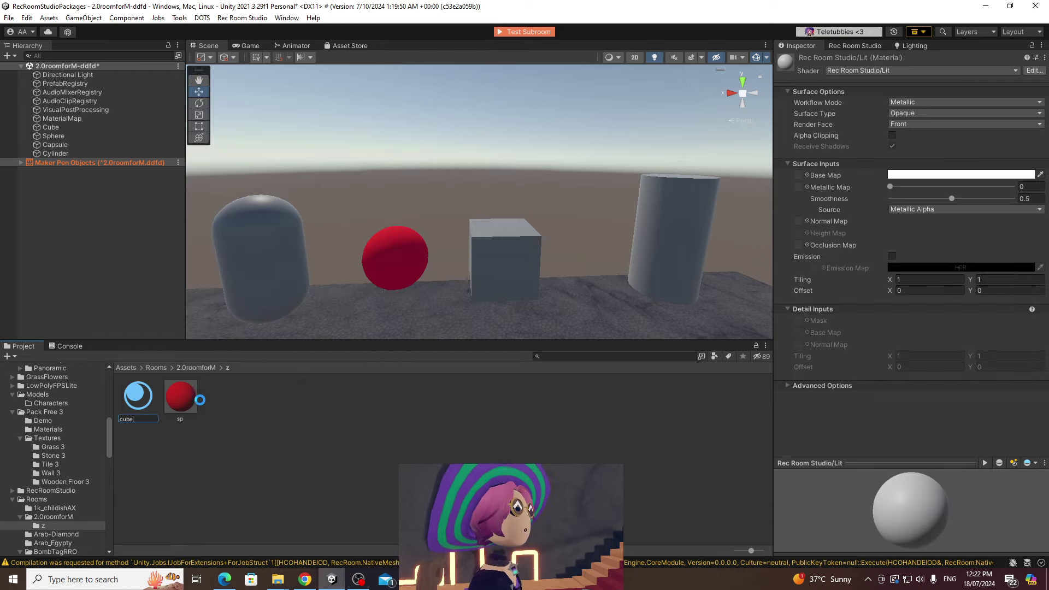
Step: Delete the capsule, cylinder and sphere from the scene, keeping the cube
left_click(260, 240)
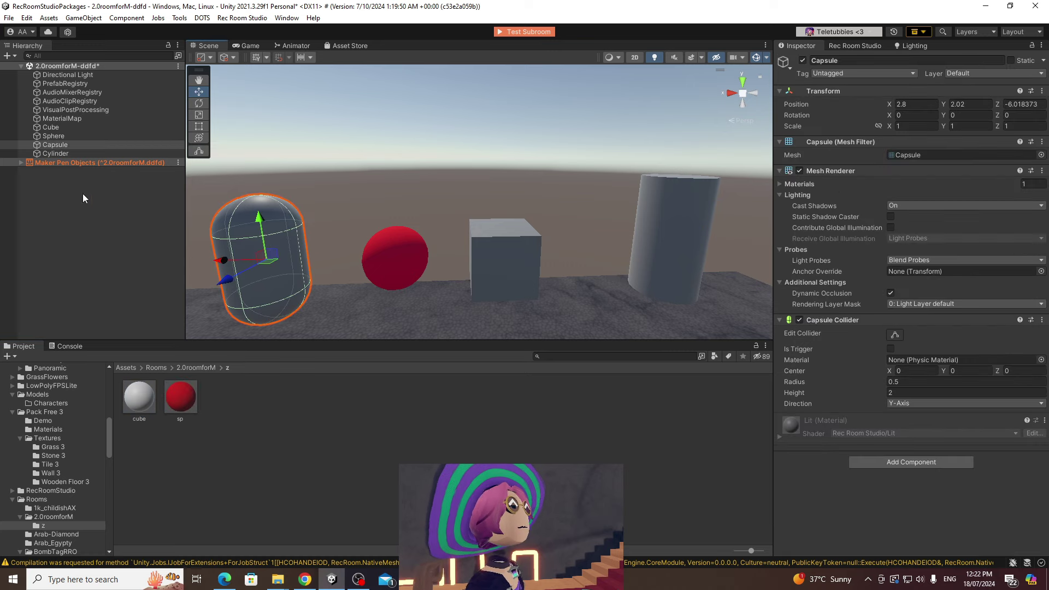
left_click(44, 154, "shift")
left_click(57, 136, "ctrl")
key("Delete")
Step: Delete the sp material asset from the z folder and select the cube material
right_click(181, 394)
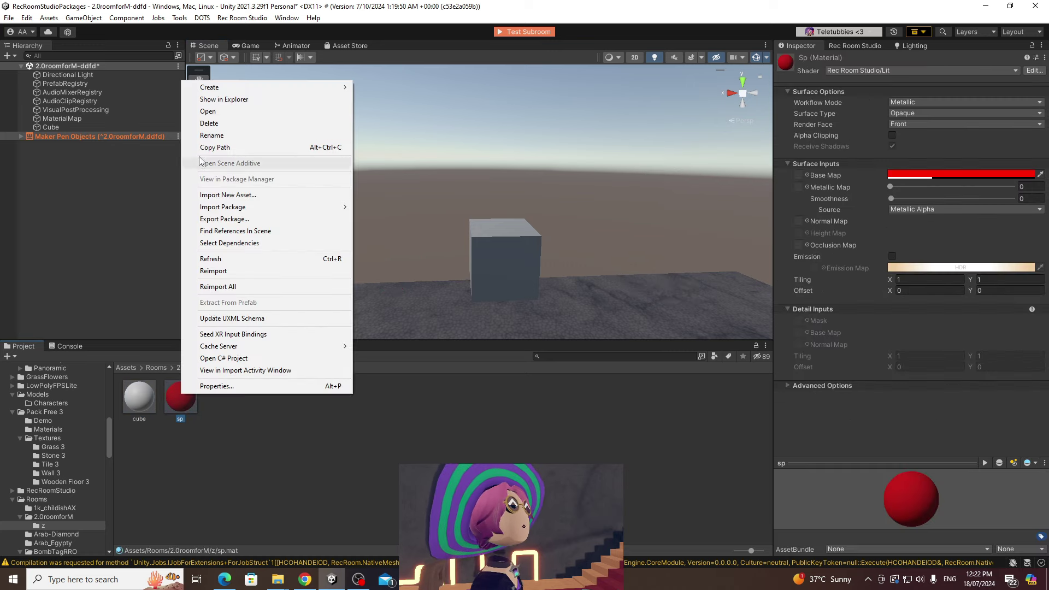
left_click(209, 123)
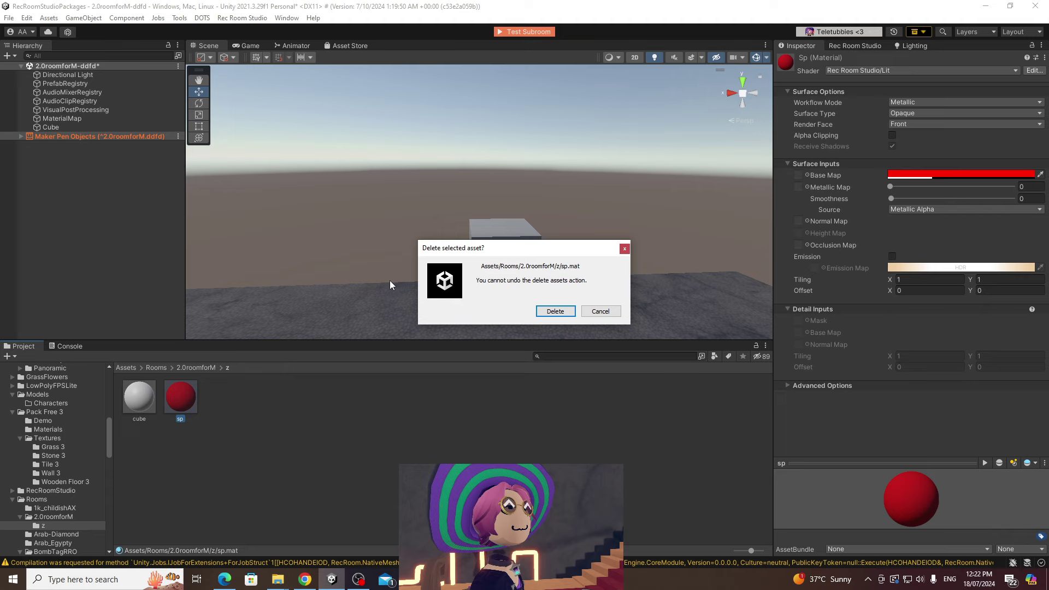
left_click(568, 314)
left_click(138, 409)
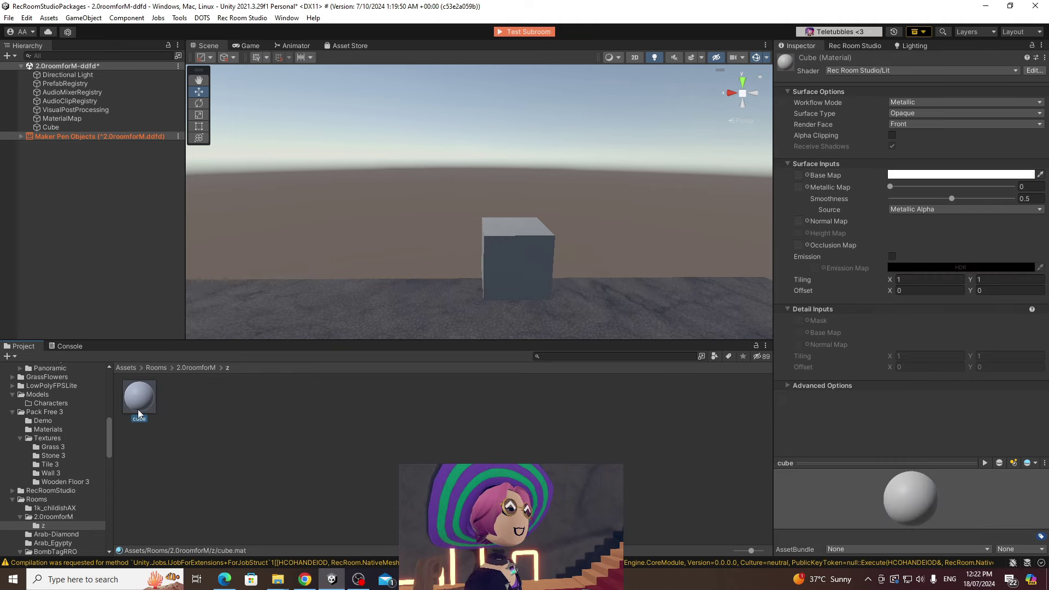
Step: Switch to Chrome, browse the ambientCG texture list and open the Tiles 135 D (Destroyed) material
left_click(305, 579)
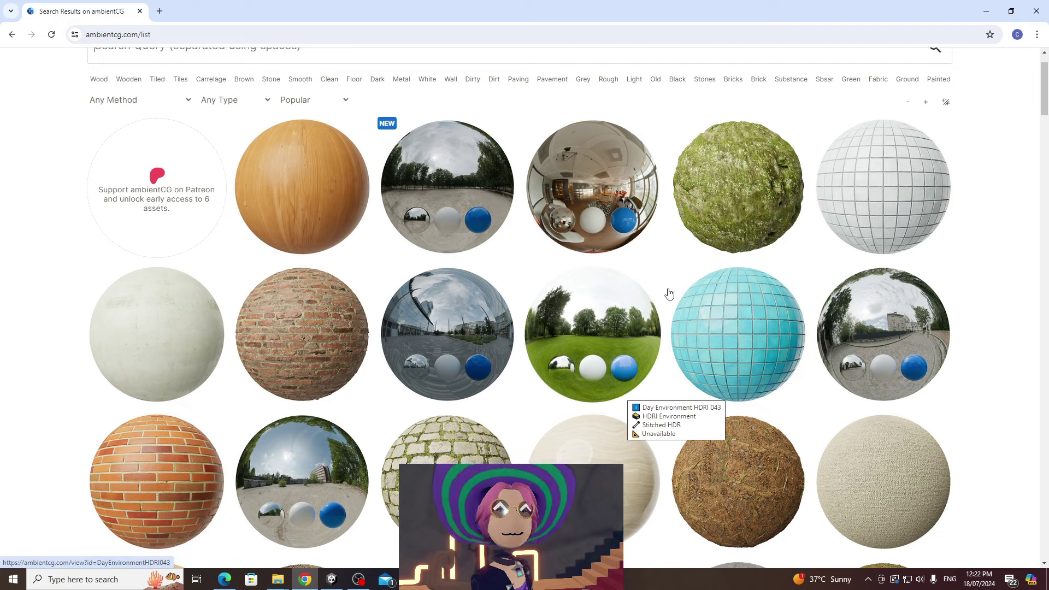
scroll(675, 263, "down", 1)
scroll(675, 262, "down", 15)
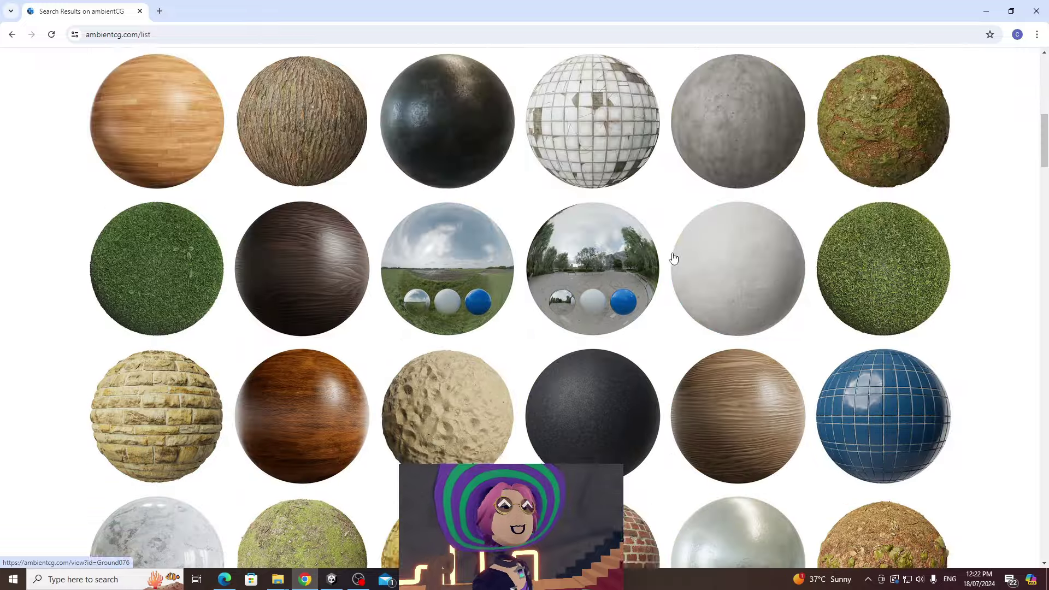
scroll(674, 258, "down", 15)
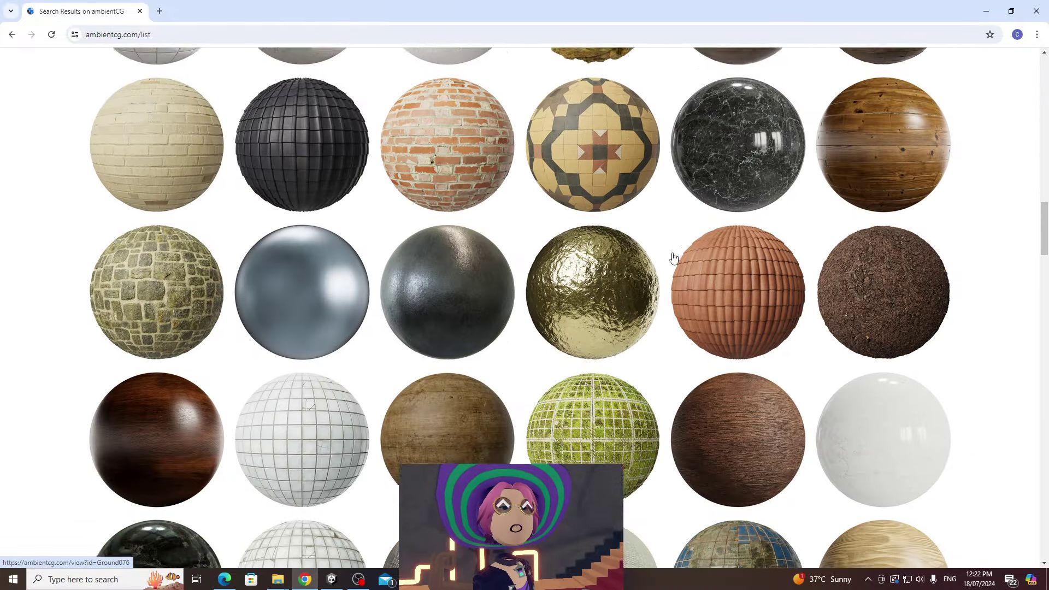
scroll(674, 258, "down", 5)
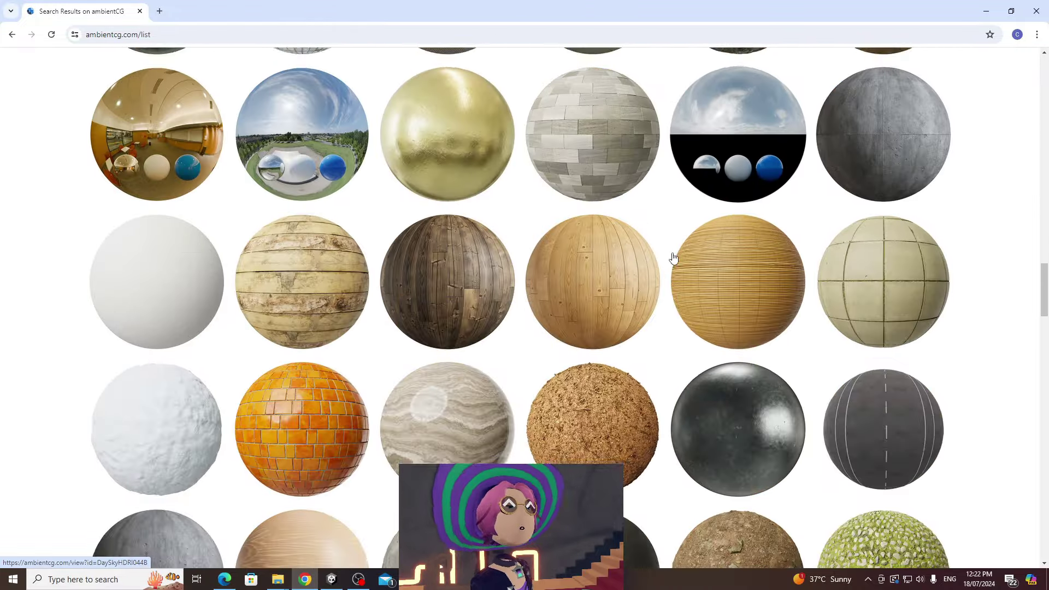
scroll(674, 258, "up", 4)
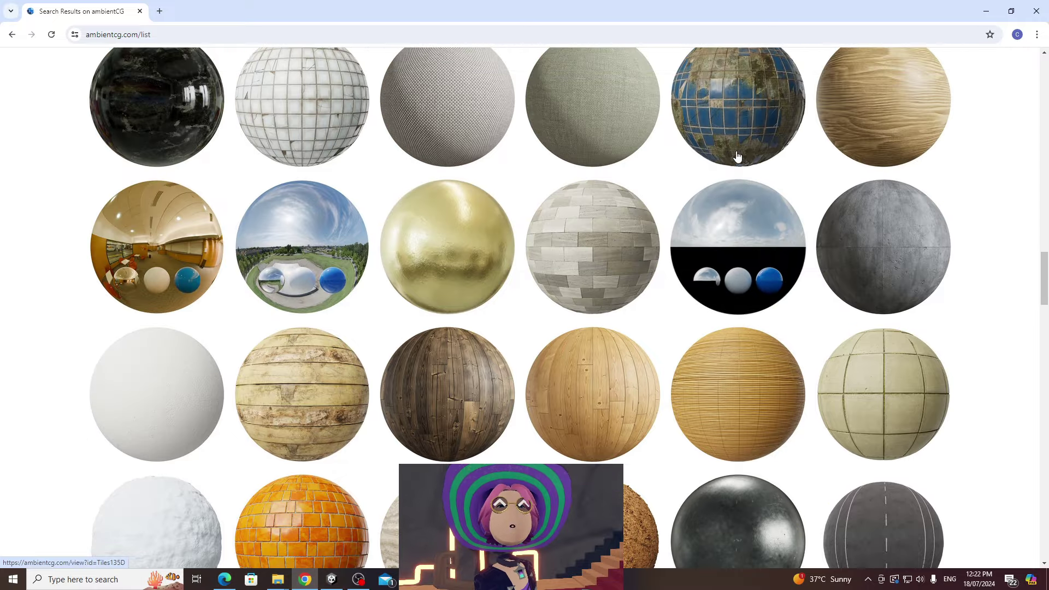
scroll(727, 262, "up", 3)
left_click(727, 261)
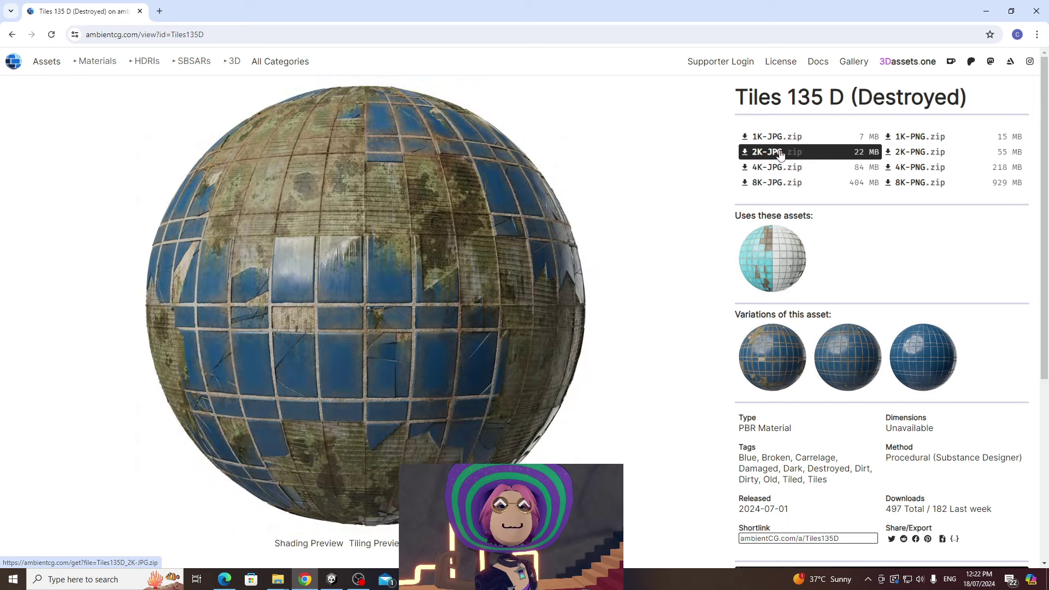
Step: Download the Tiles 135 D texture set as 2K-JPG.zip and select the downloaded archive in its folder
left_click(778, 154)
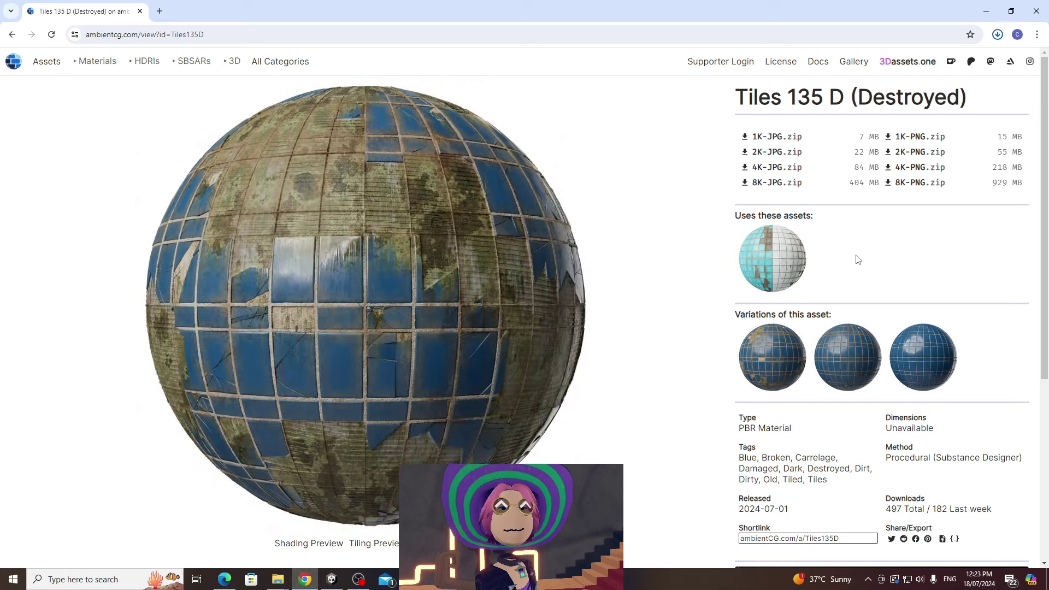
left_click(998, 34)
left_click(987, 137)
left_click(152, 122)
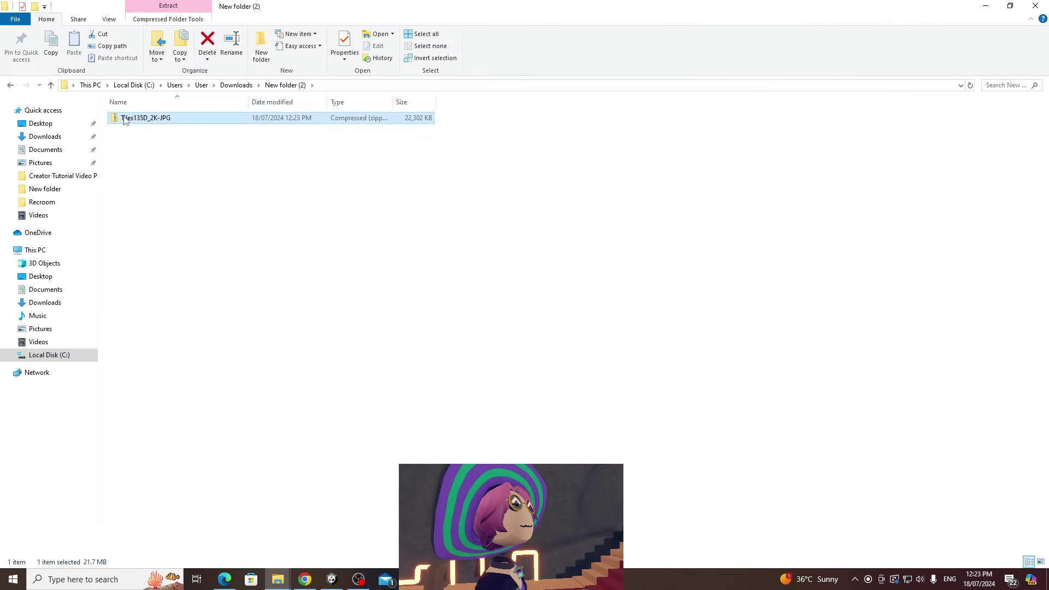
Step: Extract the Tiles135D_2K-JPG archive into its suggested folder
right_click(152, 121)
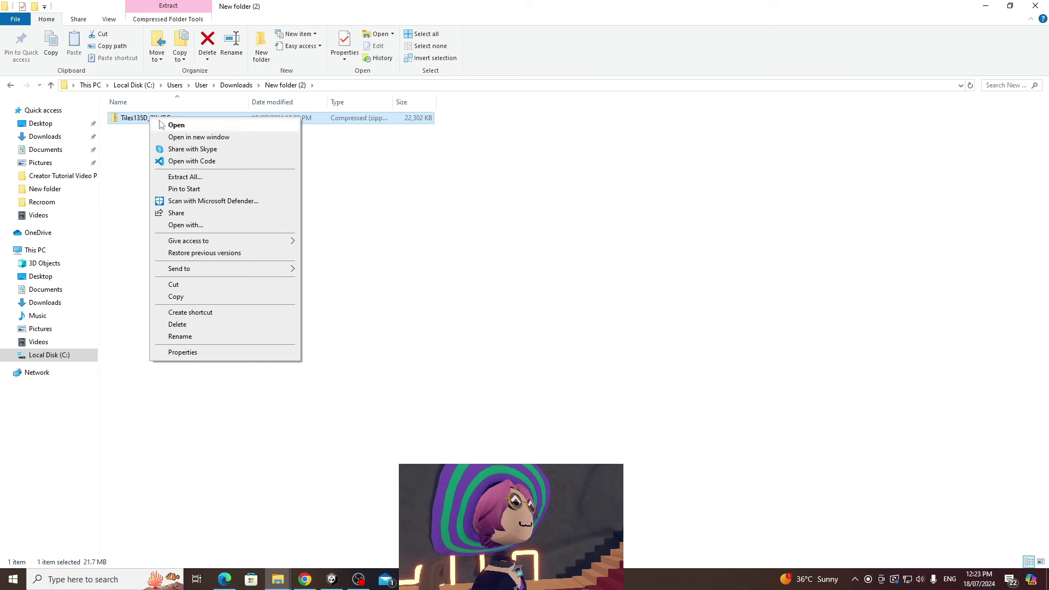
left_click(175, 178)
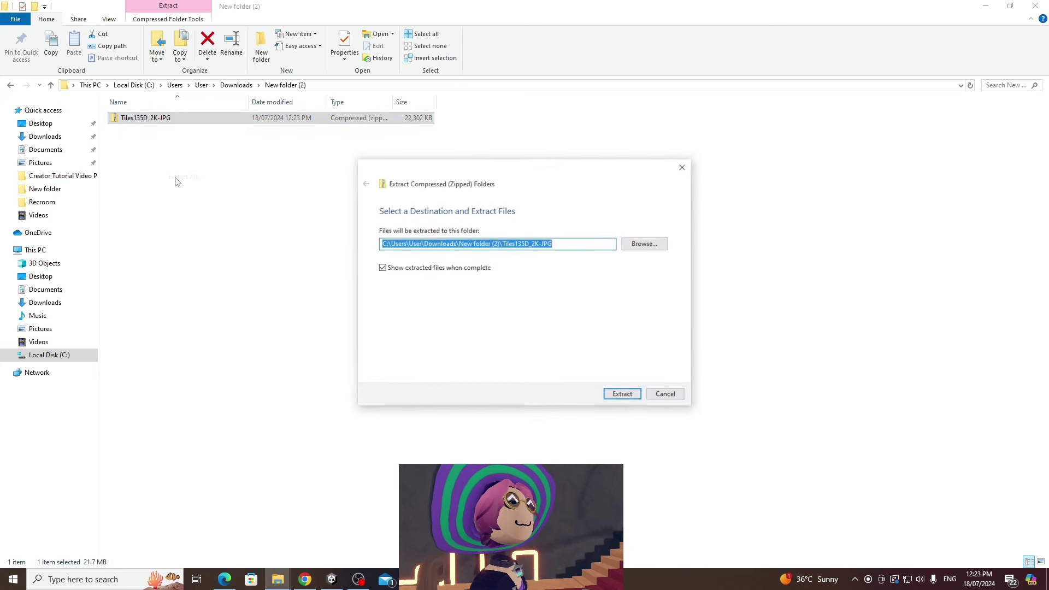
left_click(613, 393)
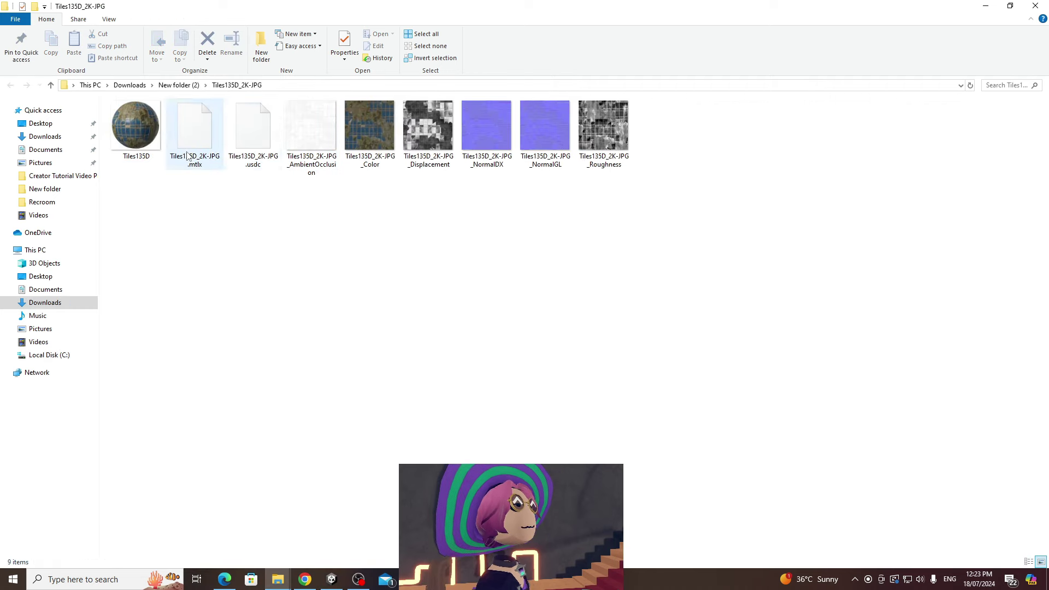
Step: Examine the extracted Tiles135D texture files, including the AmbientOcclusion, Color, Displacement, normal and Roughness images
left_click(258, 152)
left_click(329, 149)
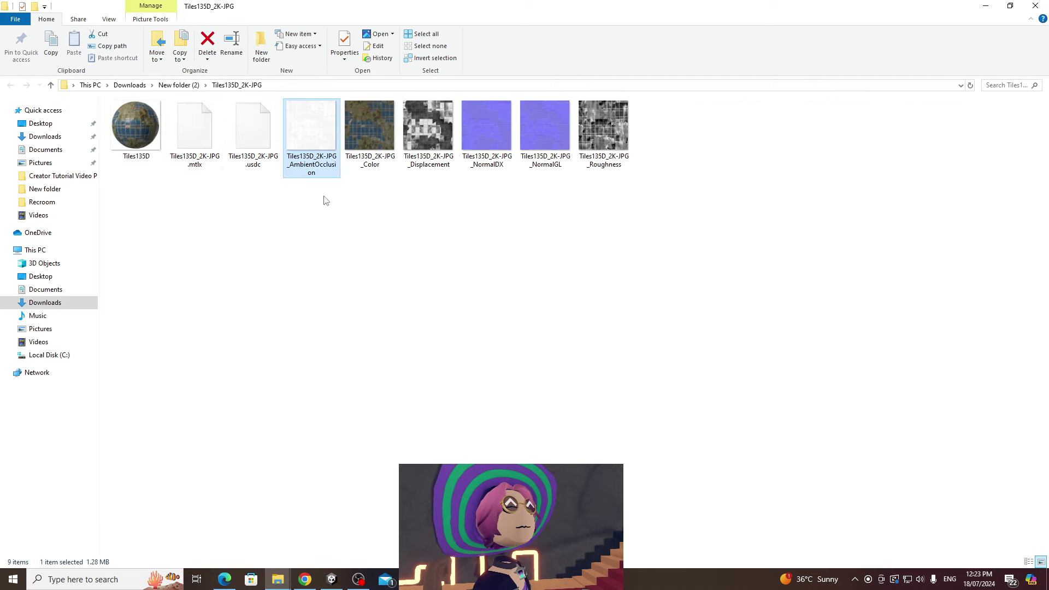
left_click_drag(322, 197, 618, 129)
left_click(610, 203)
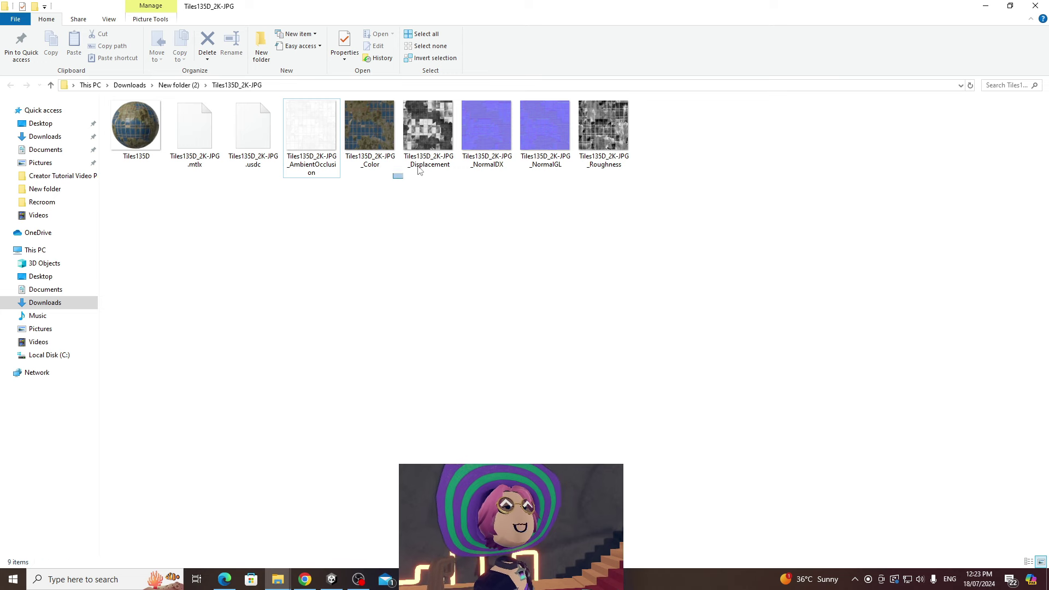
left_click_drag(399, 174, 437, 142)
left_click(328, 169)
left_click(380, 145)
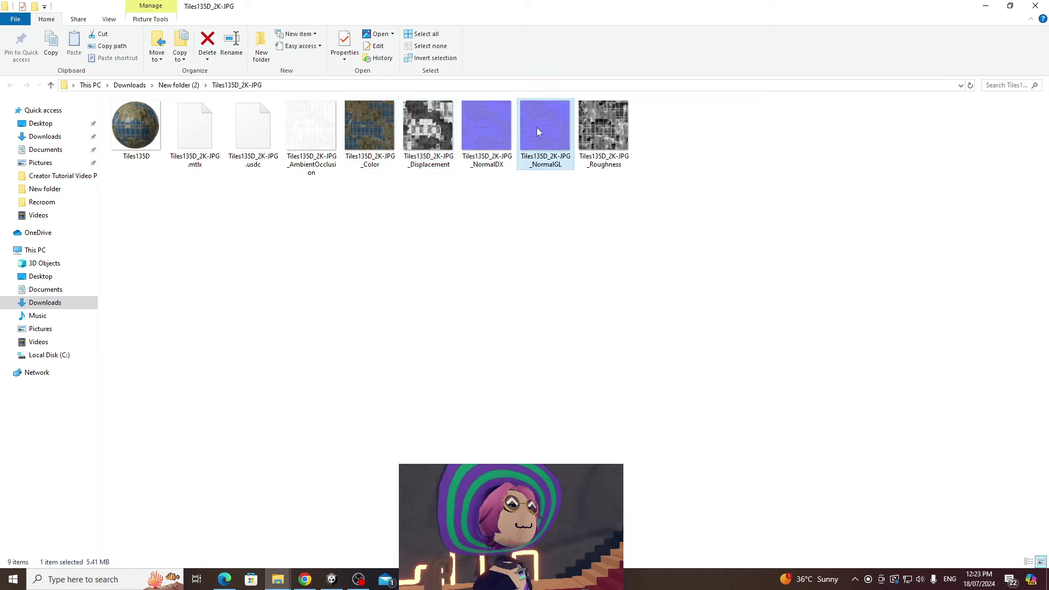
Step: Switch to Unity, apply the cube material to the cube in the scene and show the material's settings
left_click(332, 579)
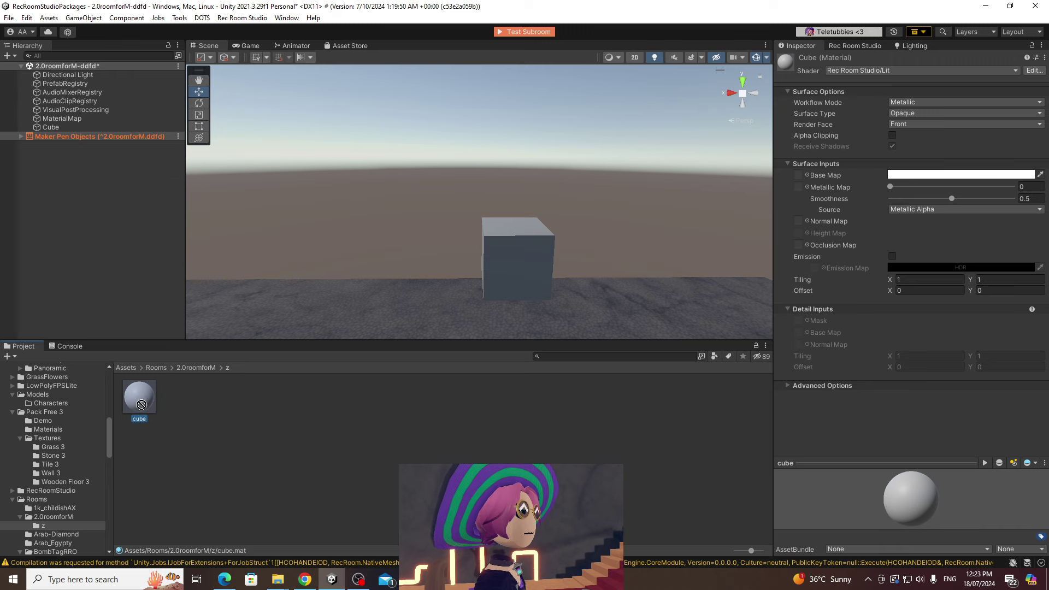
left_click_drag(329, 340, 523, 242)
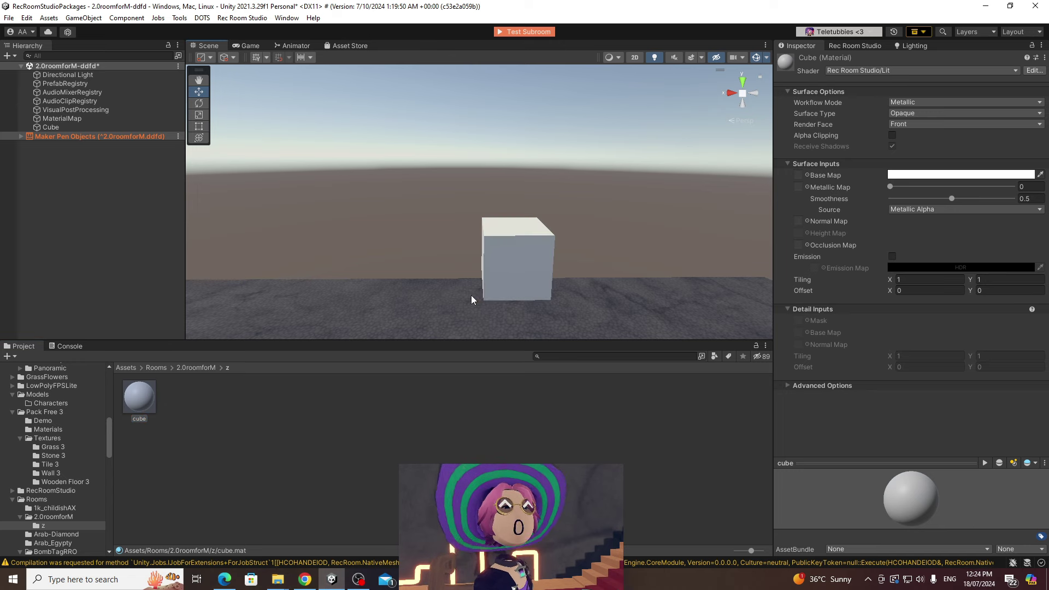
left_click(136, 404)
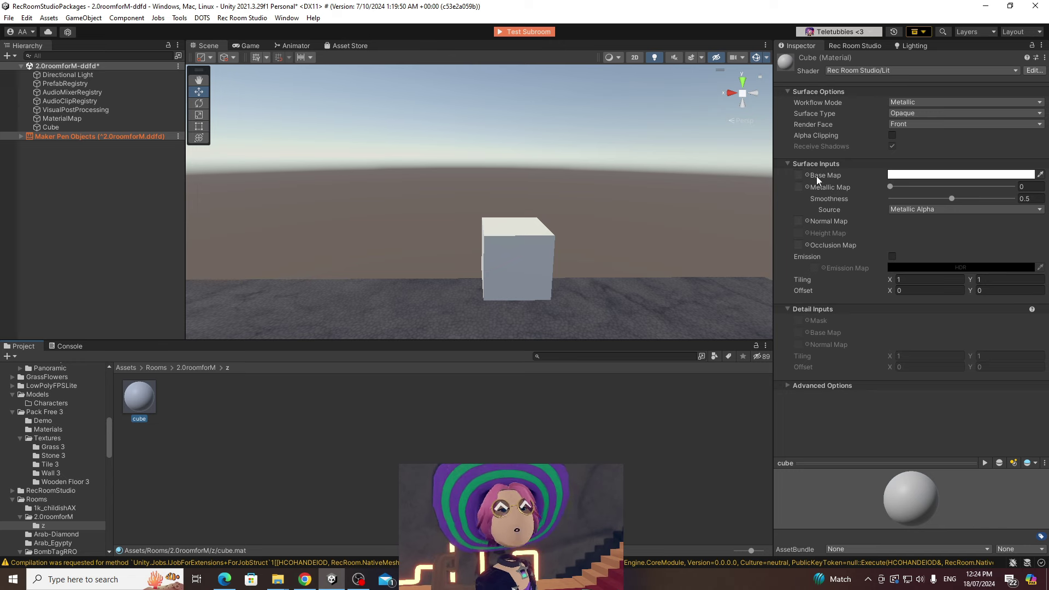
Step: Compare the Color, NormalDX, NormalGL and AmbientOcclusion files in File Explorer with the cube material's map slots in Unity
mouse_move(279, 580)
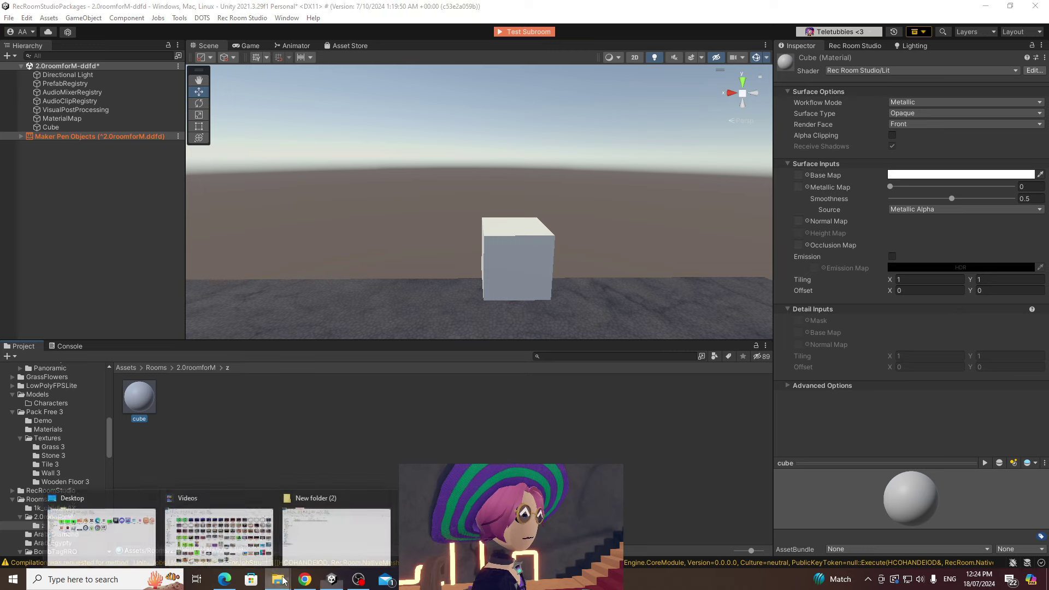
left_click(333, 538)
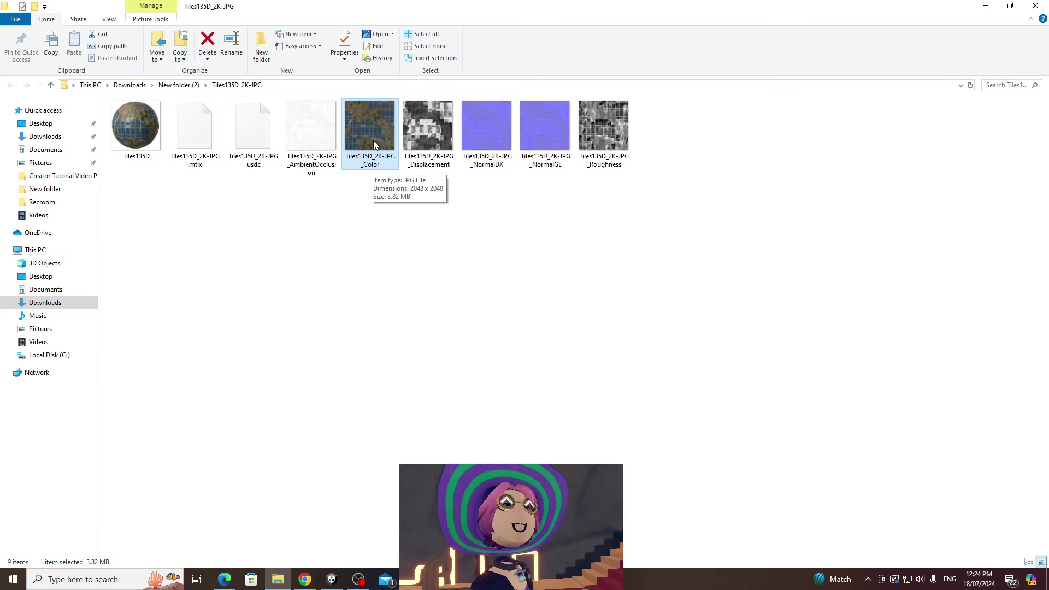
left_click(331, 580)
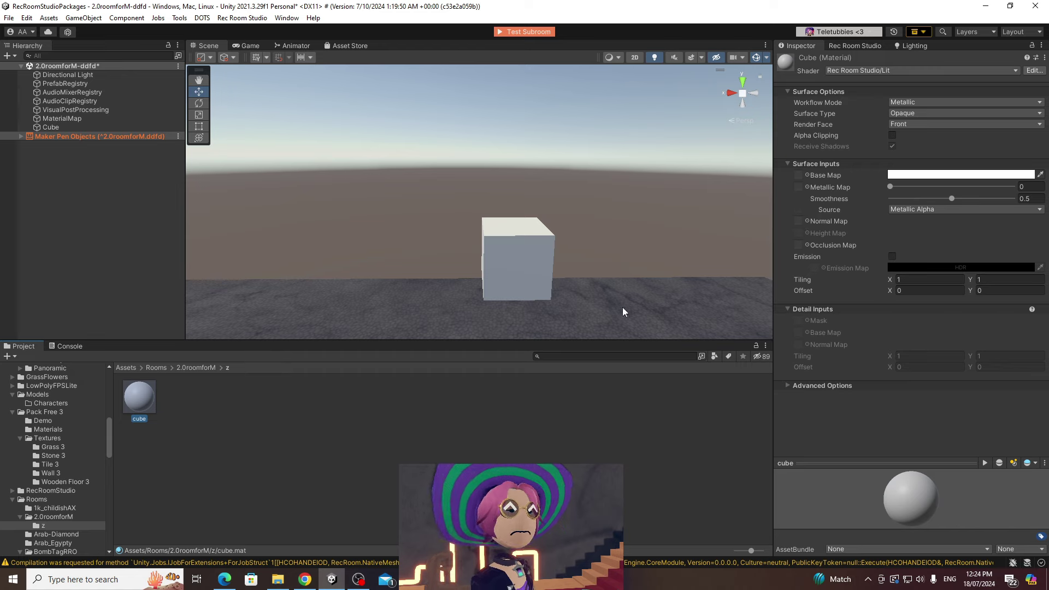
key("alt+Tab")
left_click(479, 149)
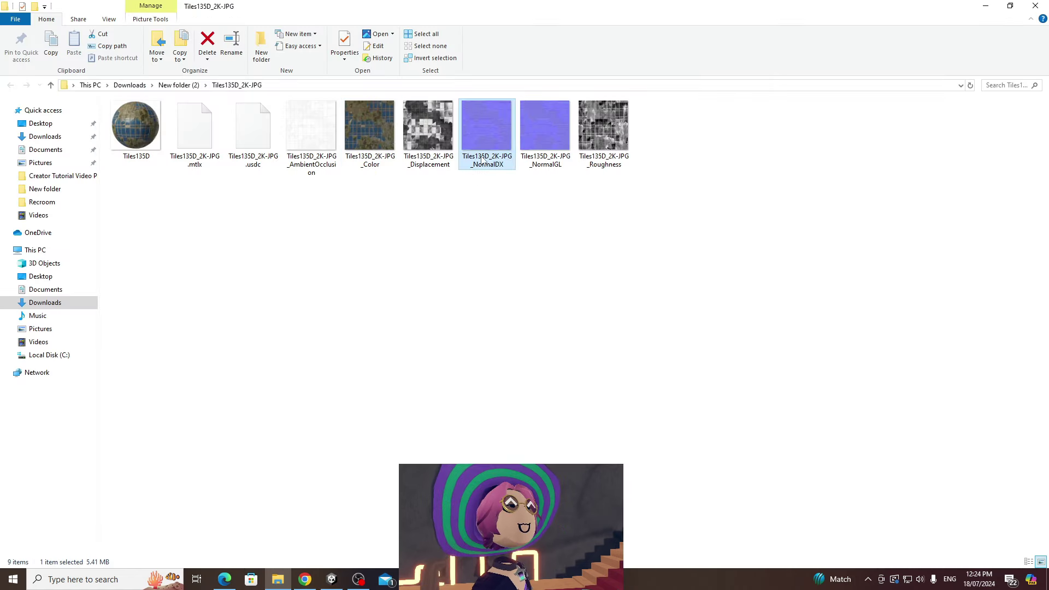
left_click(545, 147)
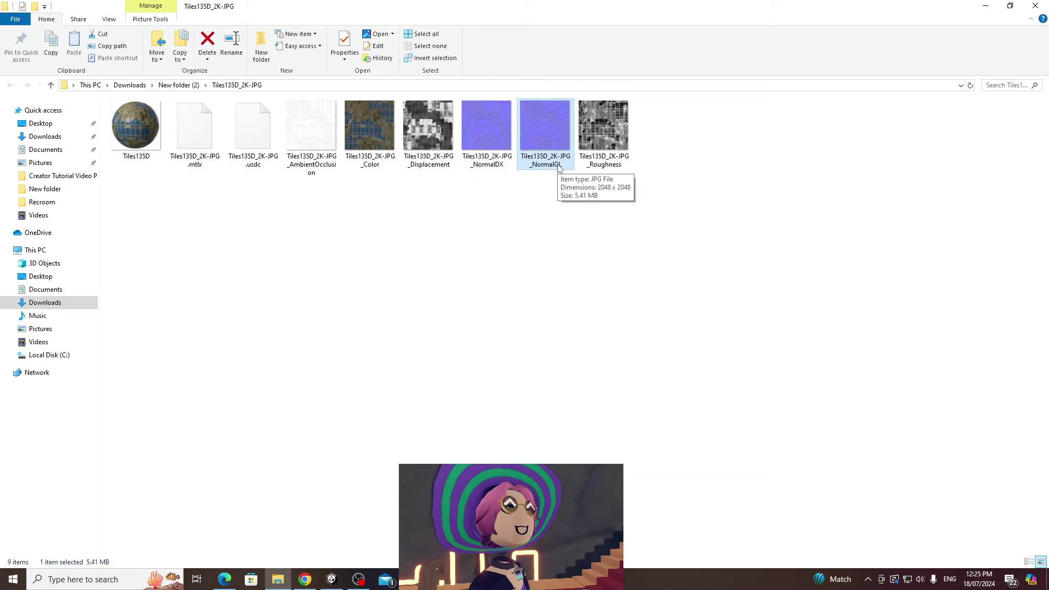
key("alt+Tab")
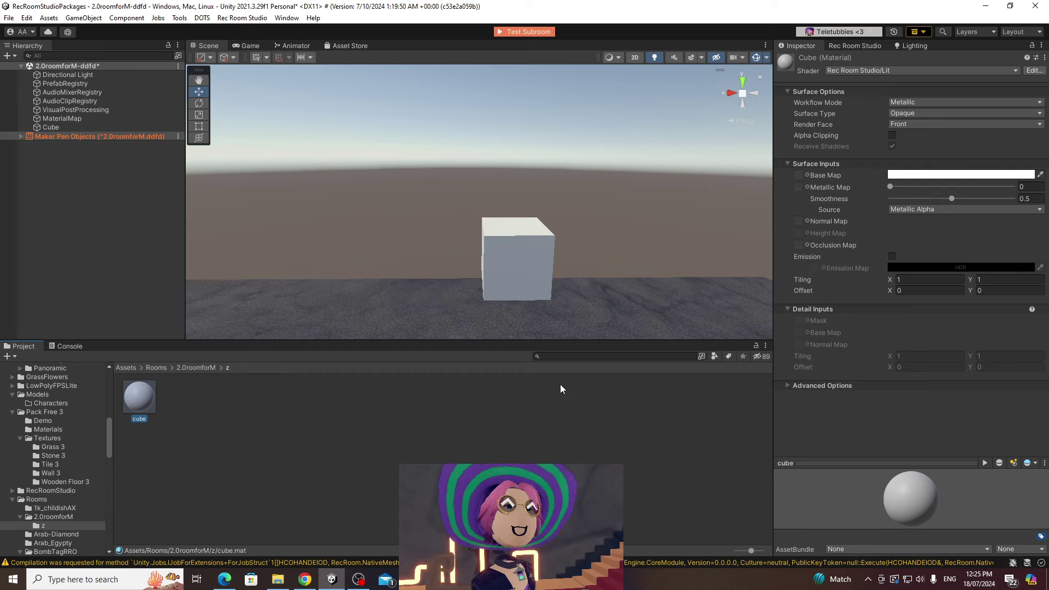
left_click(278, 579)
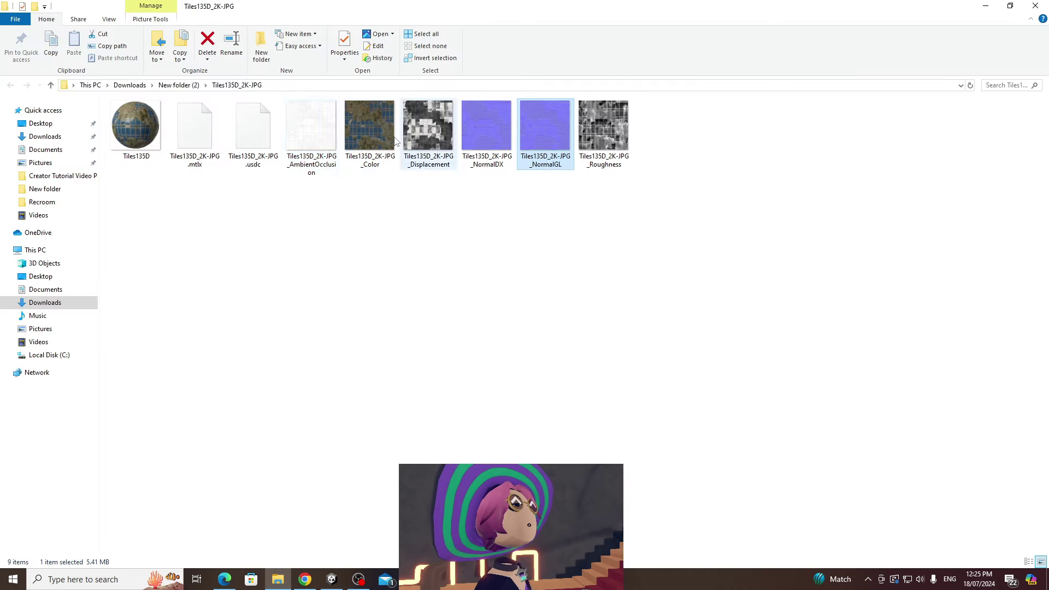
left_click(317, 146)
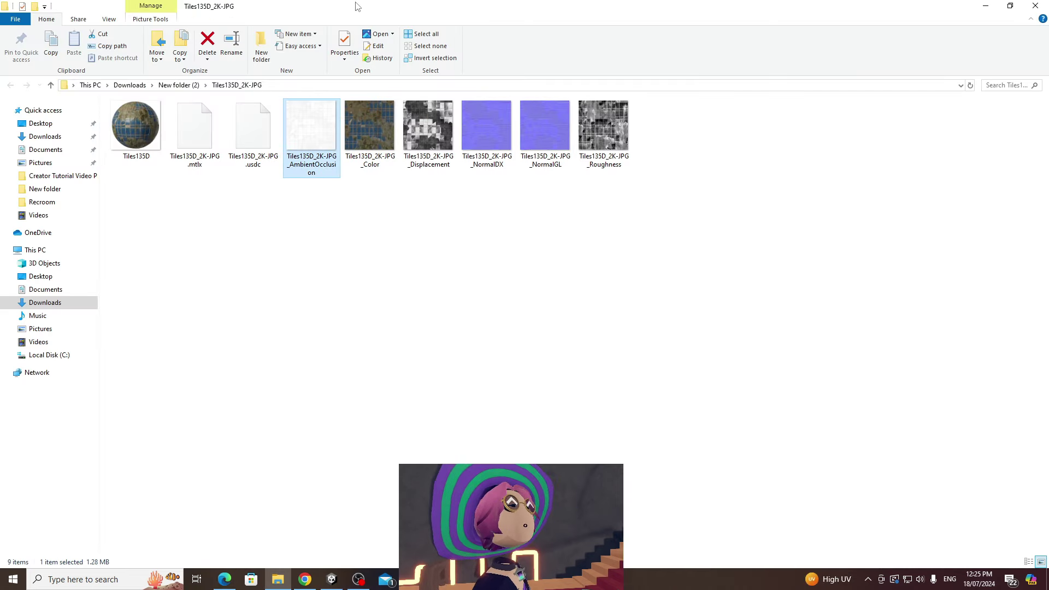
left_click(331, 579)
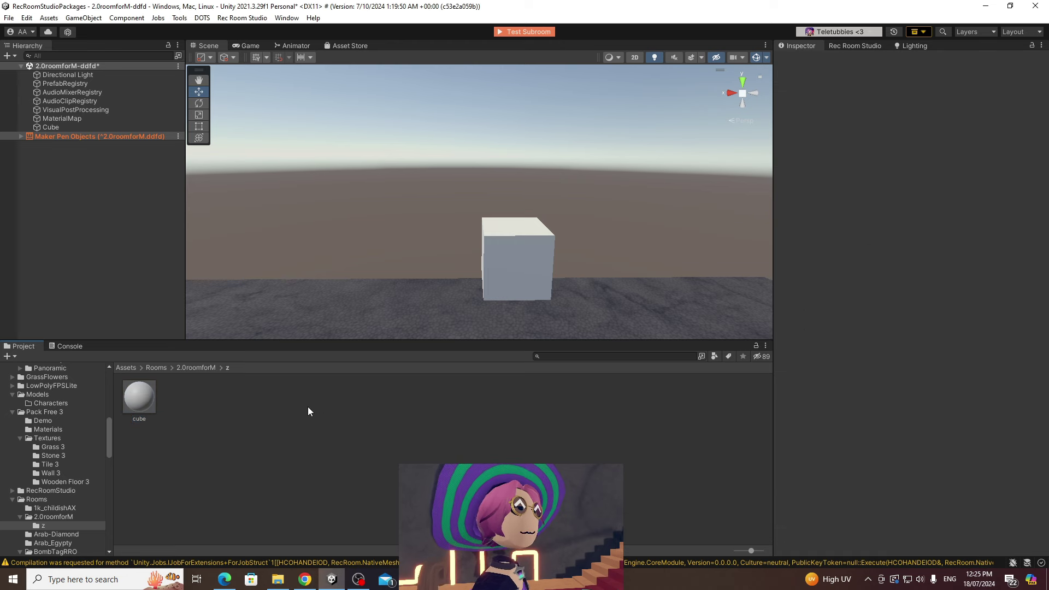
right_click(325, 418)
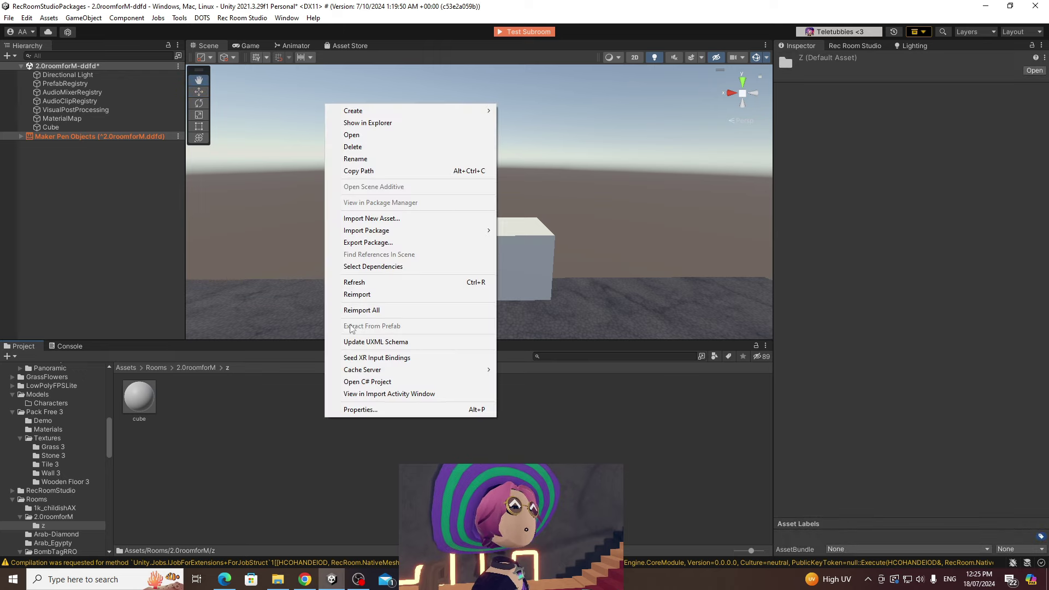
left_click(363, 221)
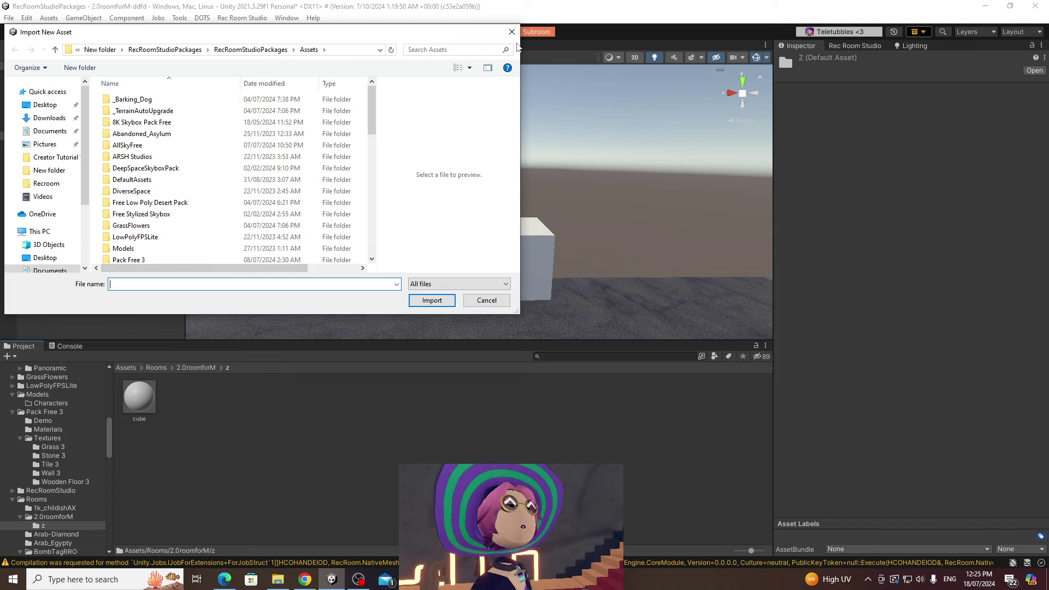
left_click(512, 32)
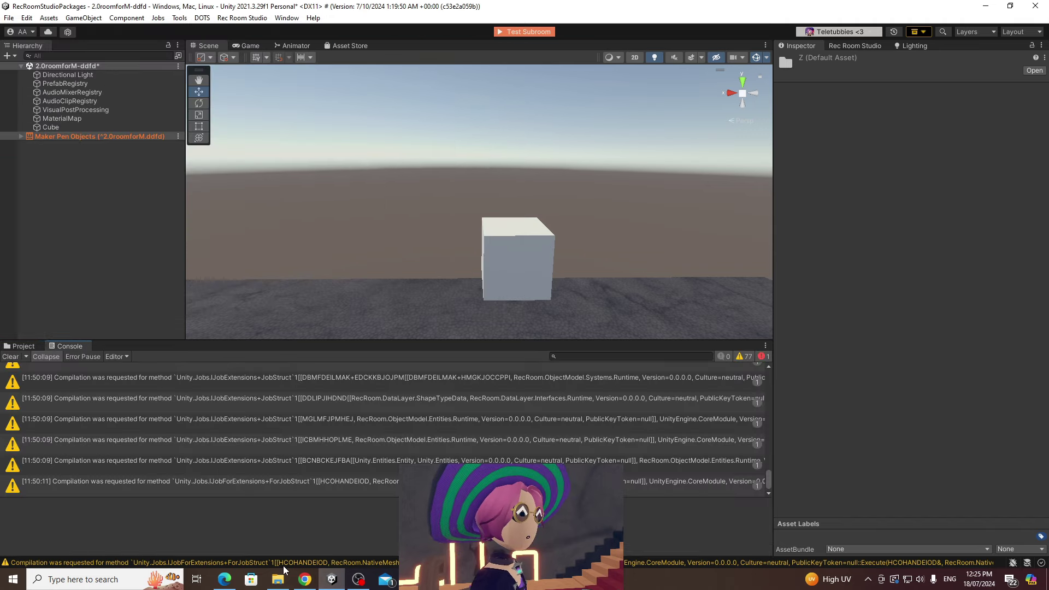
Step: Bring up the Tiles135D folder in File Explorer and import its AmbientOcclusion, Color and one normal image into Unity's z folder
left_click(278, 579)
double_click(331, 4)
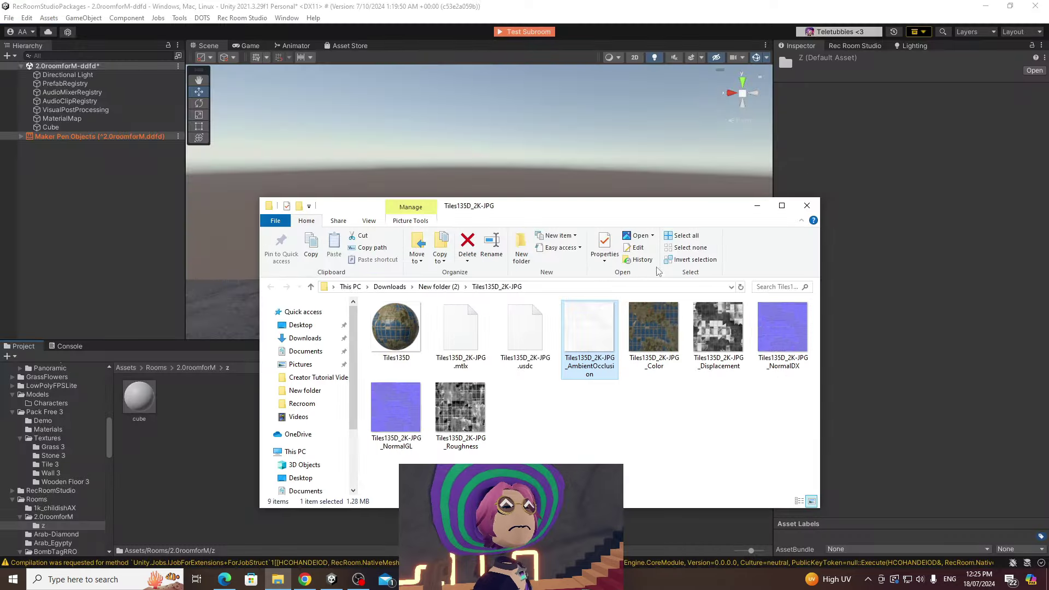
left_click_drag(553, 212, 566, 105)
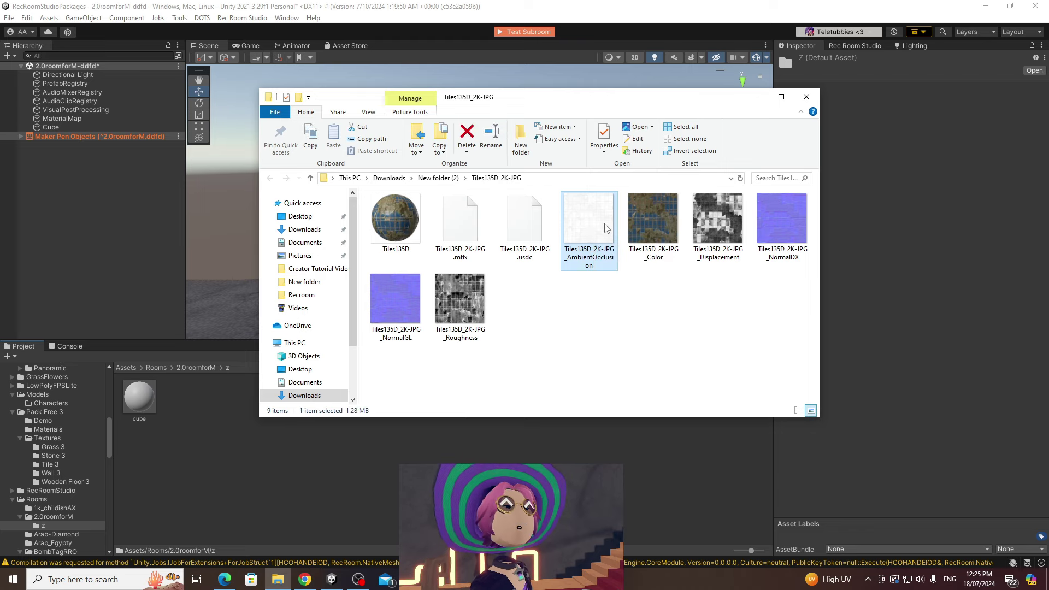
left_click(648, 211, "ctrl")
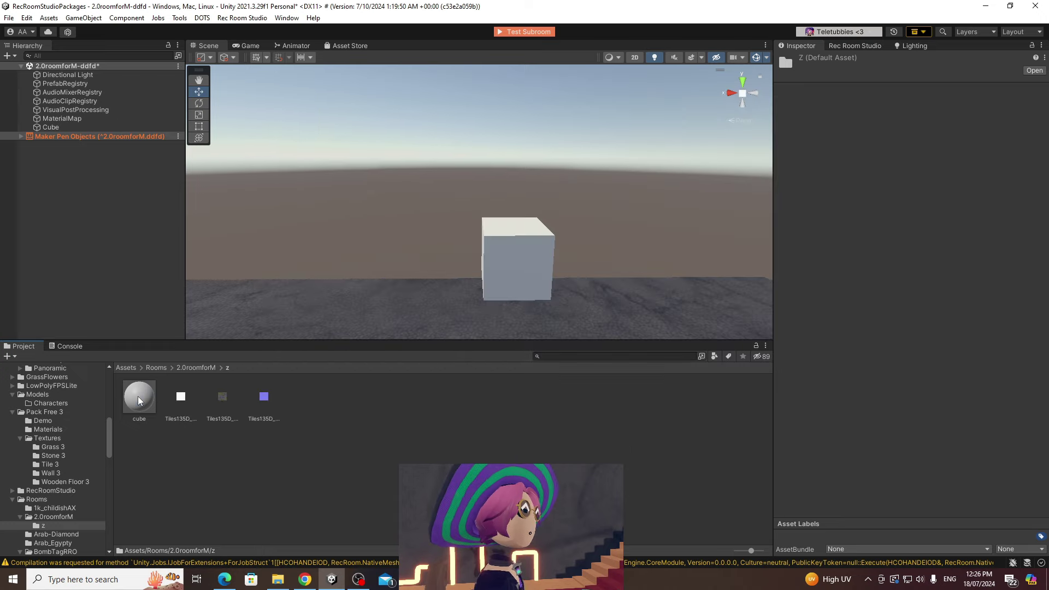
Step: Assign the Tiles135D color texture to the Base Map of the cube material
left_click(136, 400)
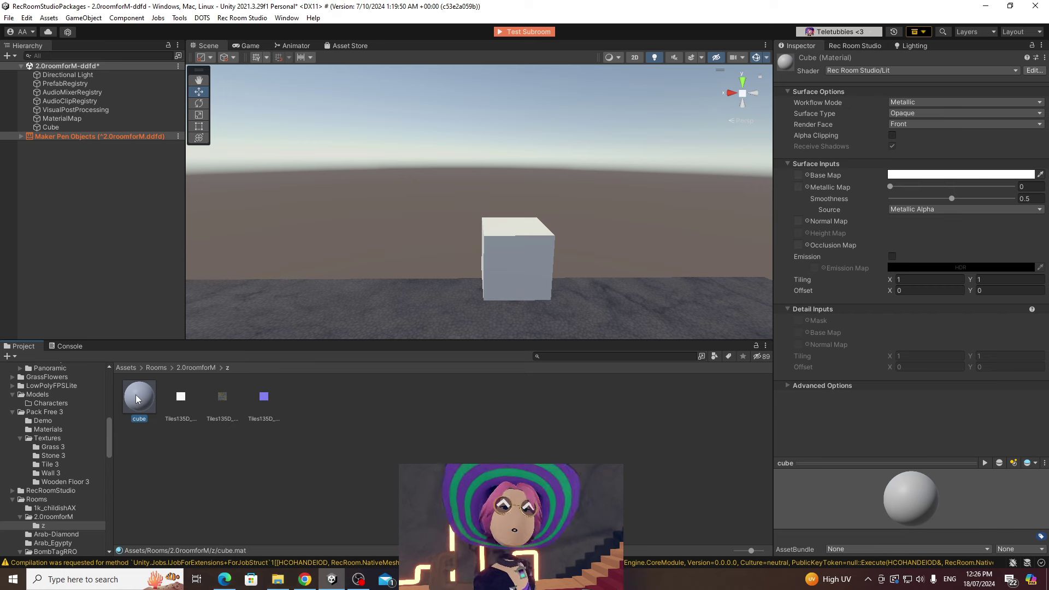
left_click_drag(179, 402, 140, 400)
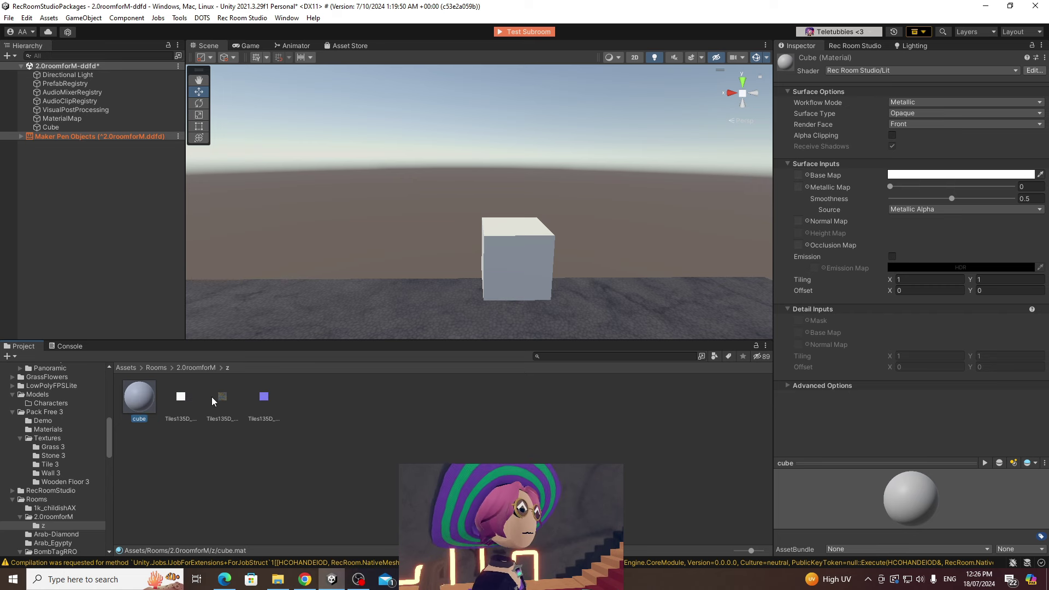
left_click_drag(229, 401, 797, 176)
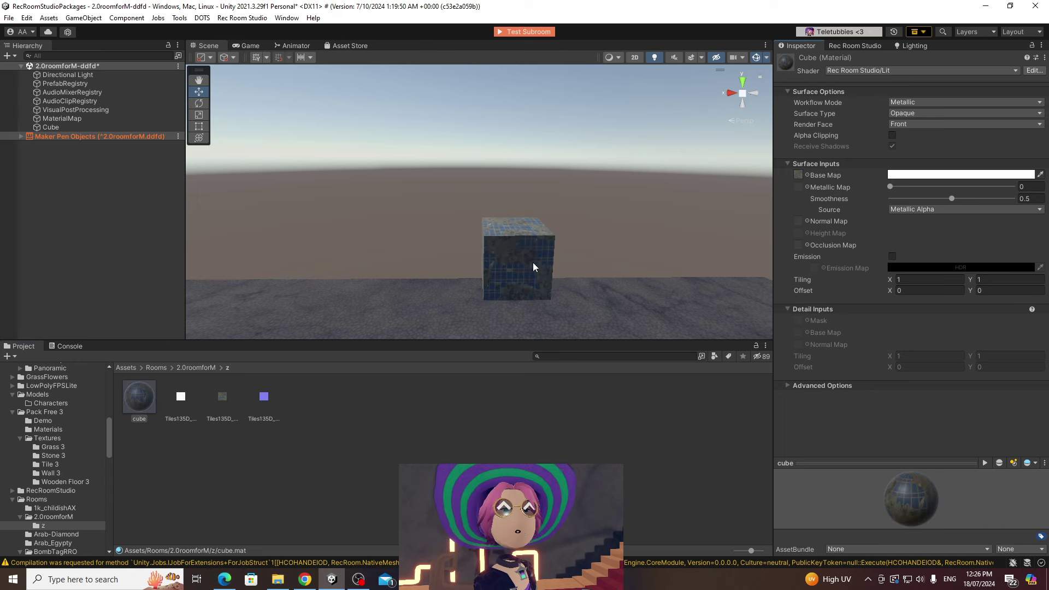
scroll(508, 317, "up", 5)
Step: Assign the normal texture as the cube material's Normal Map, marked as a normal map, and the ambient occlusion texture as its Occlusion Map
left_click(139, 398)
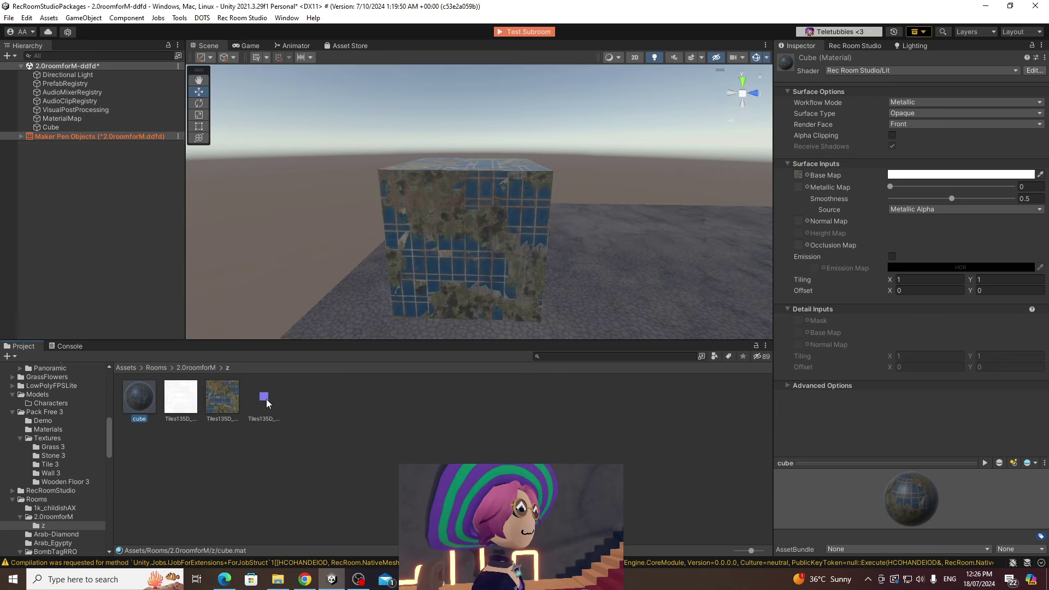
left_click_drag(267, 403, 802, 220)
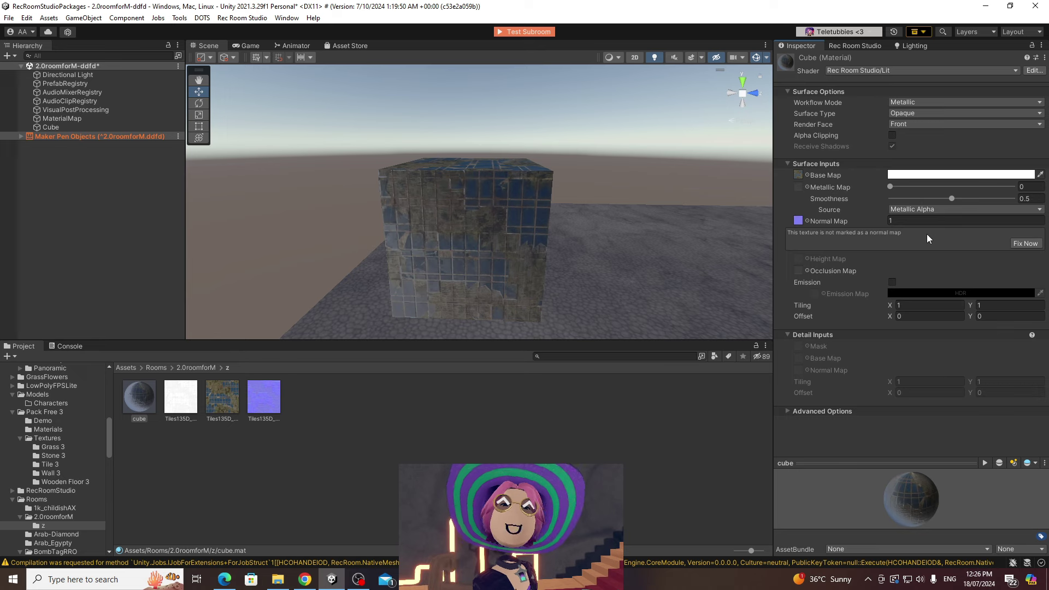
left_click(1012, 241)
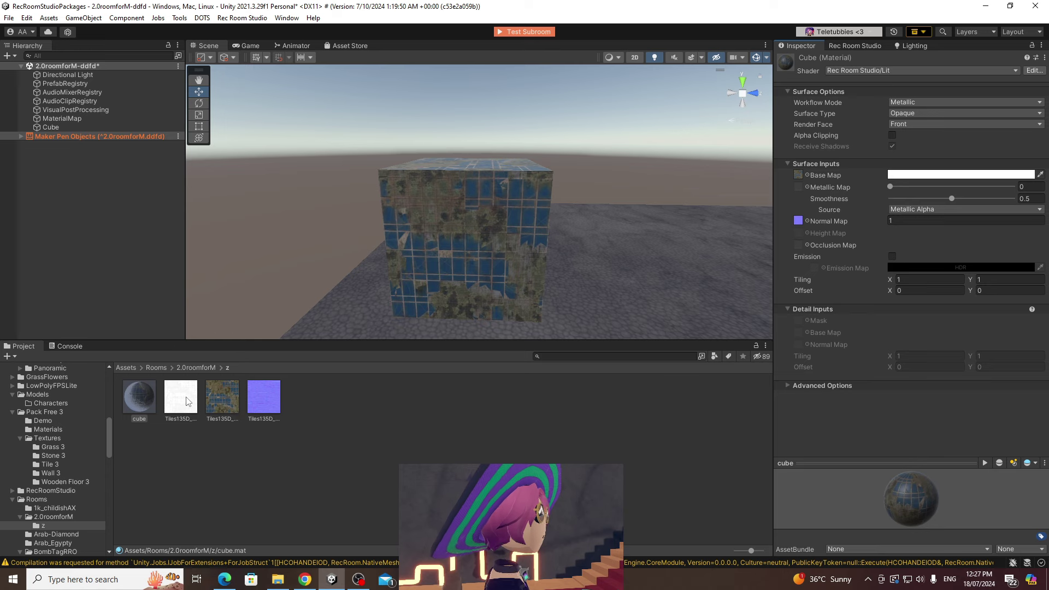
left_click_drag(184, 403, 799, 248)
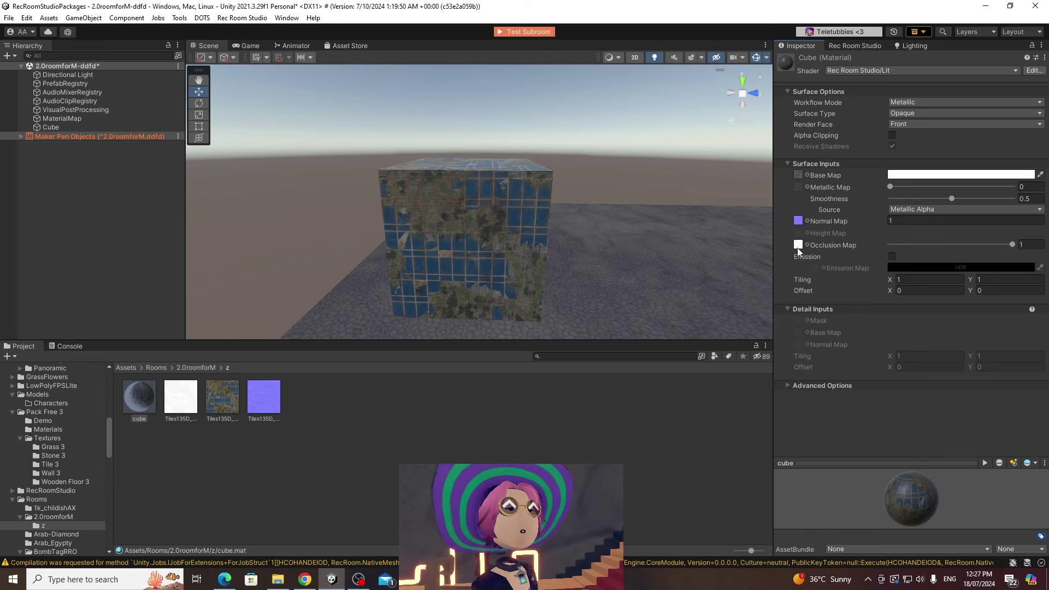
mouse_move(568, 260)
left_mouse_down("alt")
mouse_move(681, 269)
mouse_move(382, 281)
mouse_move(559, 268)
left_mouse_up("alt")
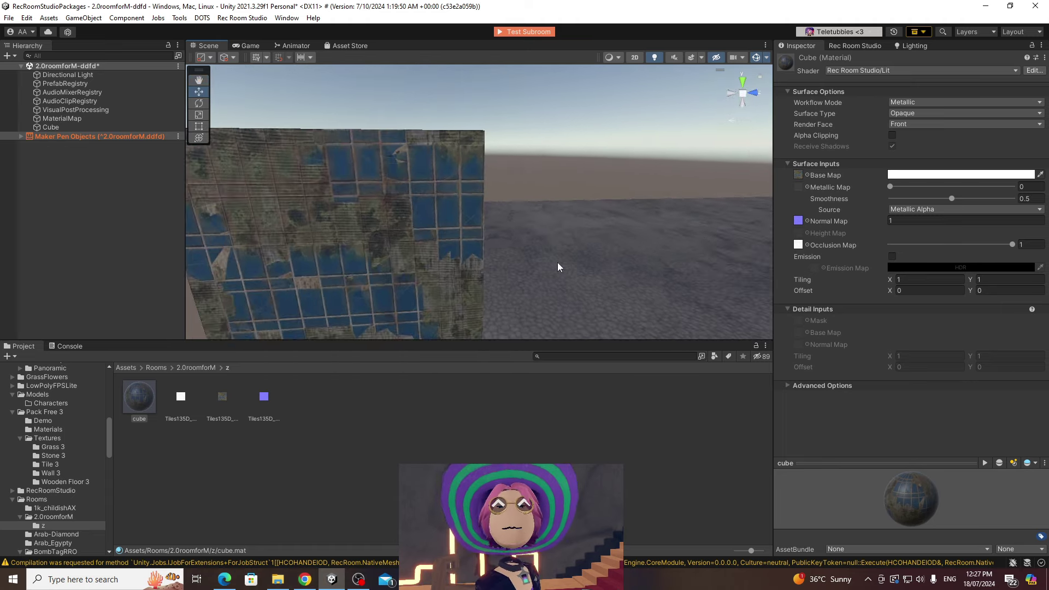
Step: Try other tint colors on the cube material's Base Map and return it to white (FFFFFF)
left_click(920, 175)
mouse_move(970, 242)
left_mouse_down()
mouse_move(1010, 255)
mouse_move(973, 249)
mouse_move(963, 233)
mouse_move(990, 227)
mouse_move(953, 229)
left_mouse_up()
left_click(1010, 220)
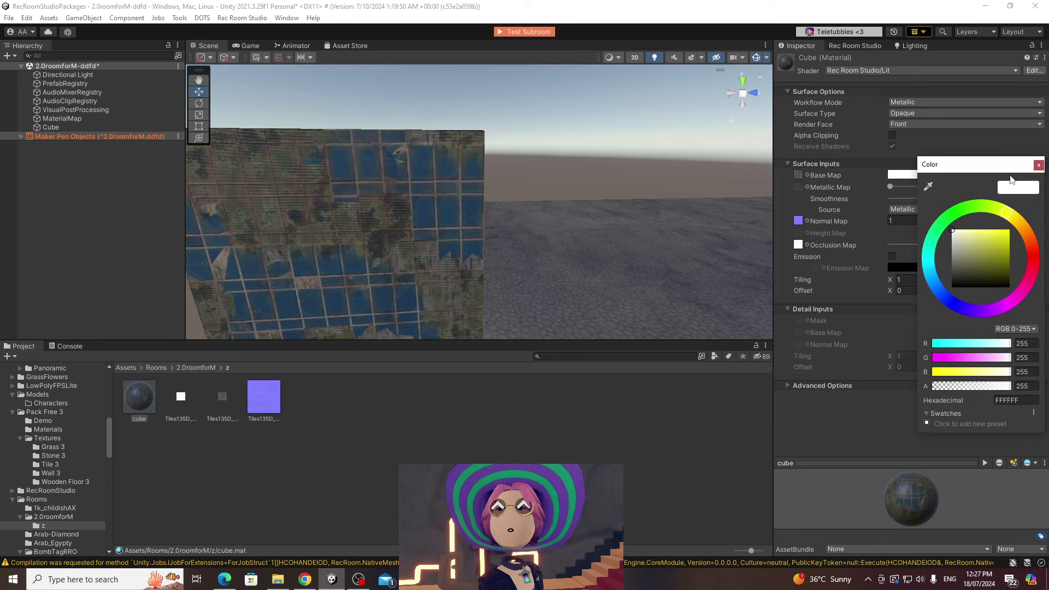
left_click(1038, 165)
Step: Try the cube material with metallic raised to 0.876, and set both its metallic and smoothness values to 0
left_click_drag(893, 186, 997, 187)
left_click_drag(901, 490, 932, 482)
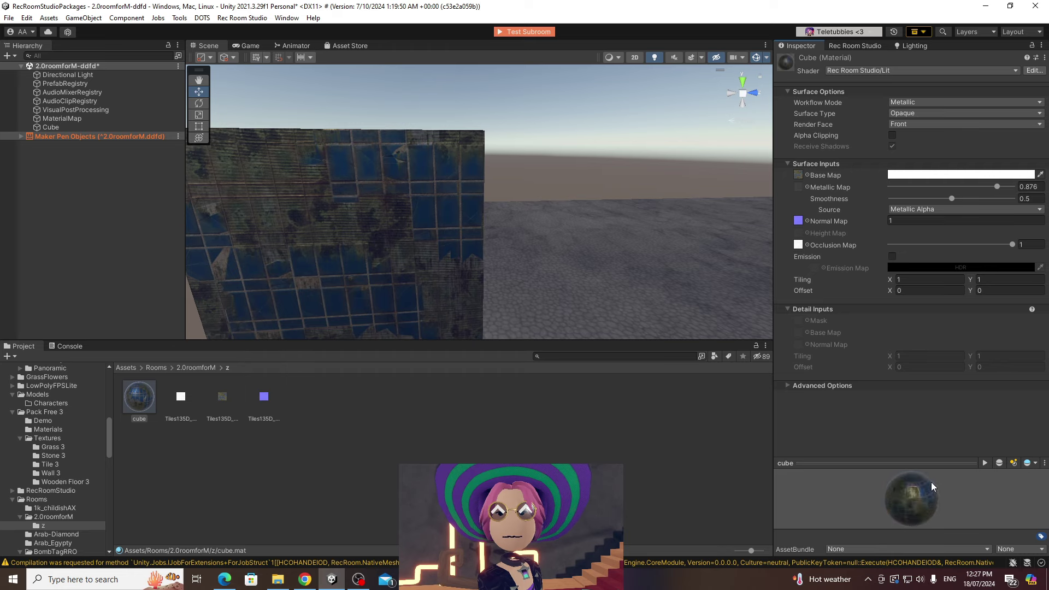
right_click_drag(339, 240, 333, 249)
left_click_drag(998, 187, 1021, 208)
right_click_drag(352, 227, 476, 253)
left_click_drag(1012, 198, 890, 198)
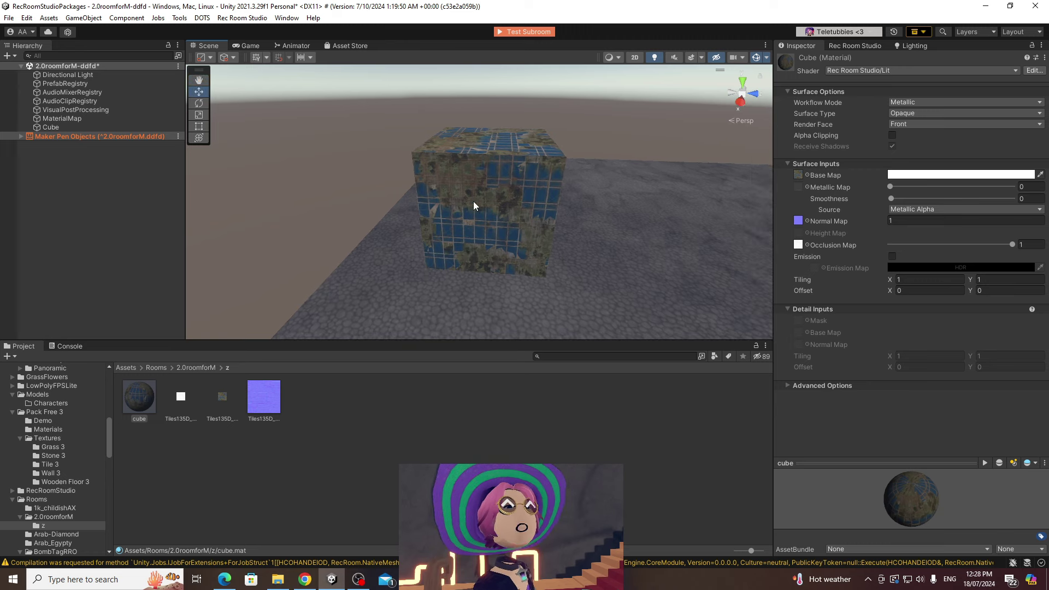
Step: Try the cube material's surface tiling at 2 in both X and Y, and at 4 in both X and Y
left_click(904, 280)
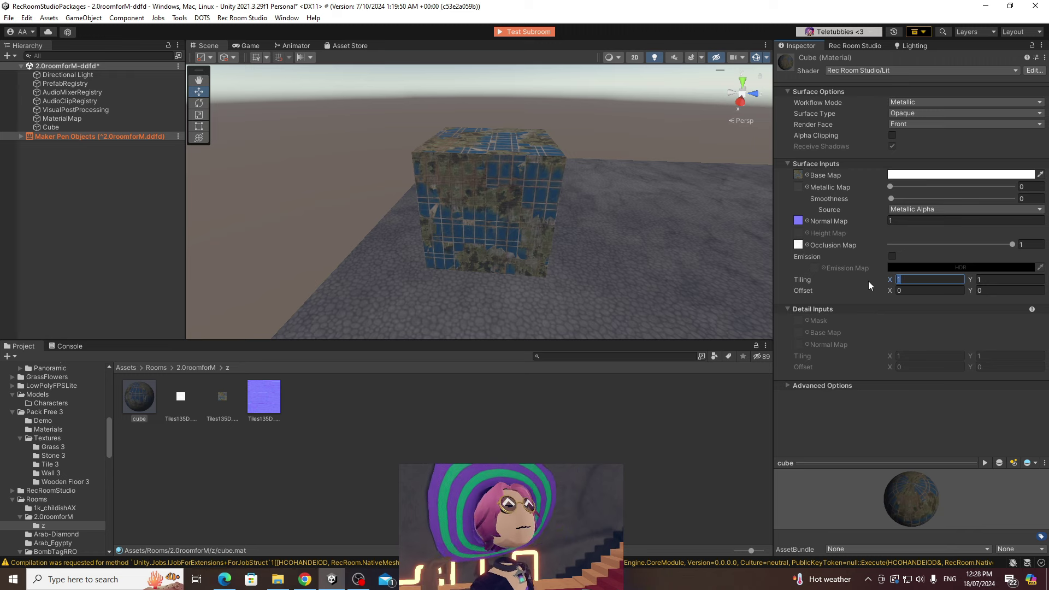
type("2")
left_click(986, 280)
type("2")
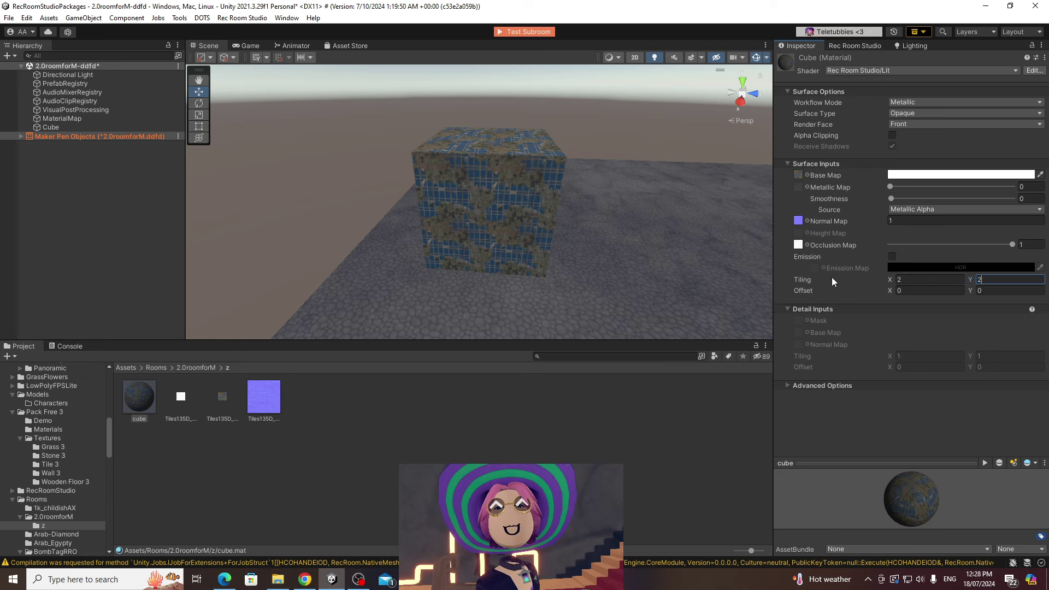
left_click(908, 281)
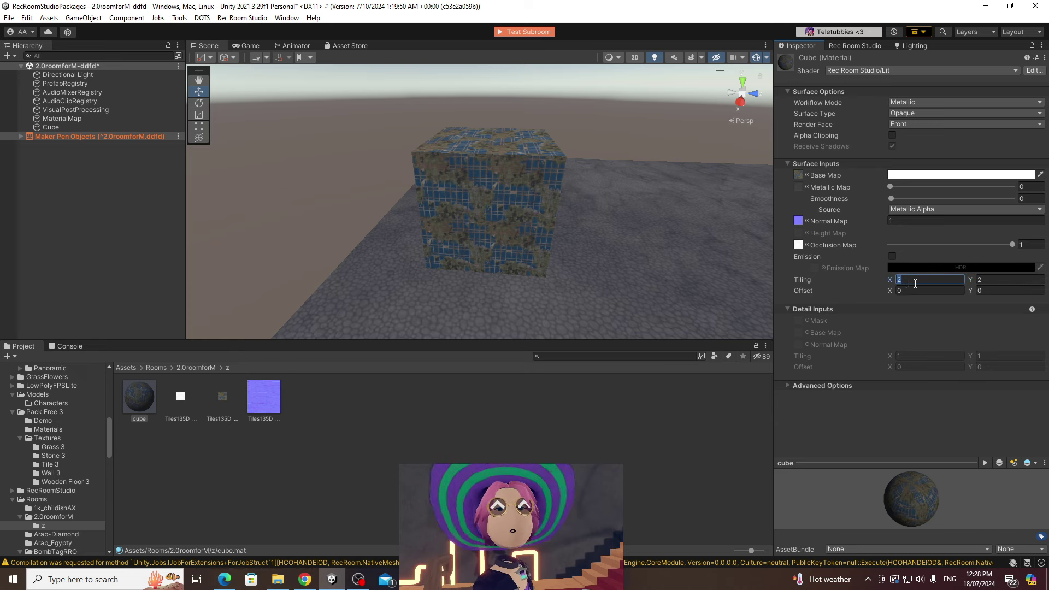
type("4")
key("Tab")
type("4")
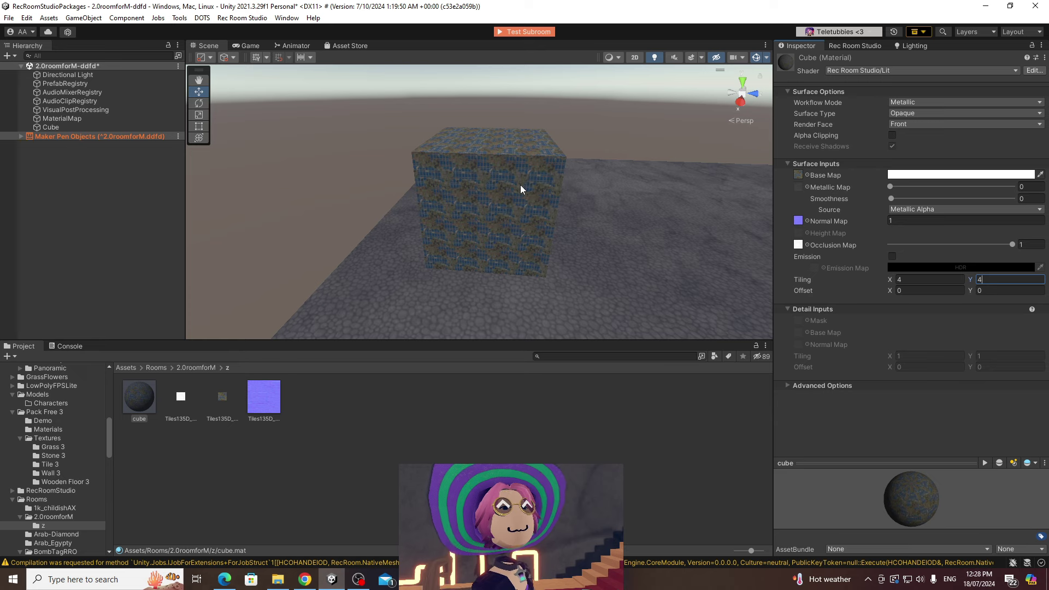
Step: Set the cube material's surface tiling to 0.5 in both X and Y and look closer at the cube
left_click(902, 280)
type("0")
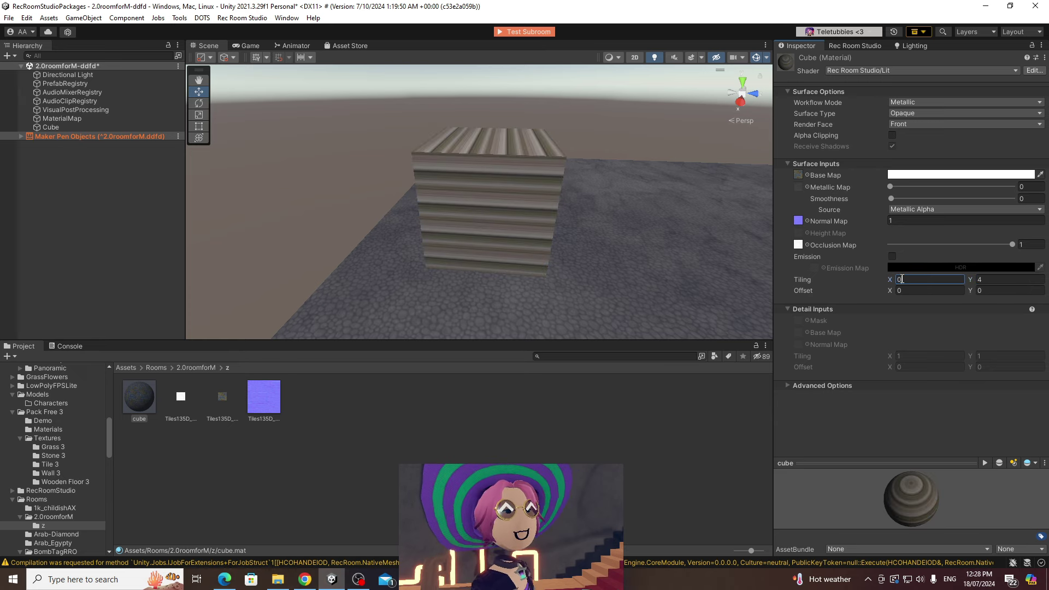
type(".5")
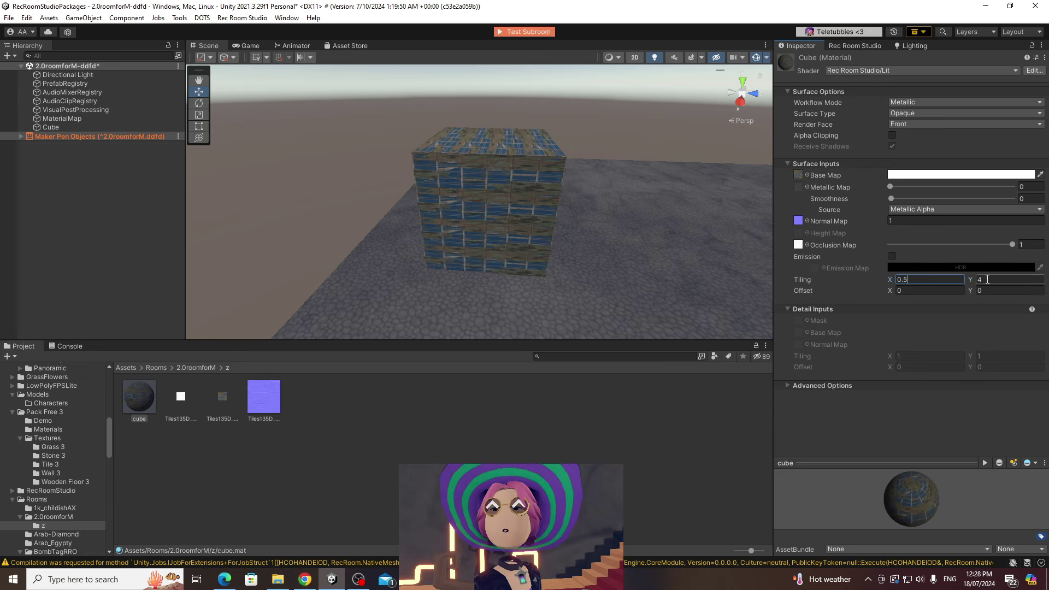
left_click(987, 280)
type("0.5")
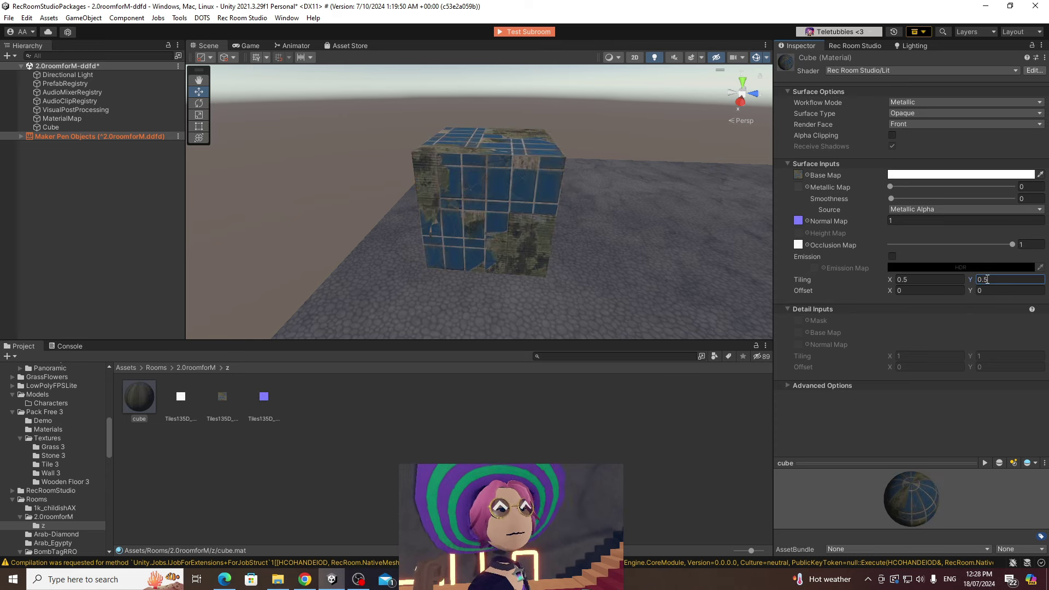
right_click_drag(445, 165, 450, 169)
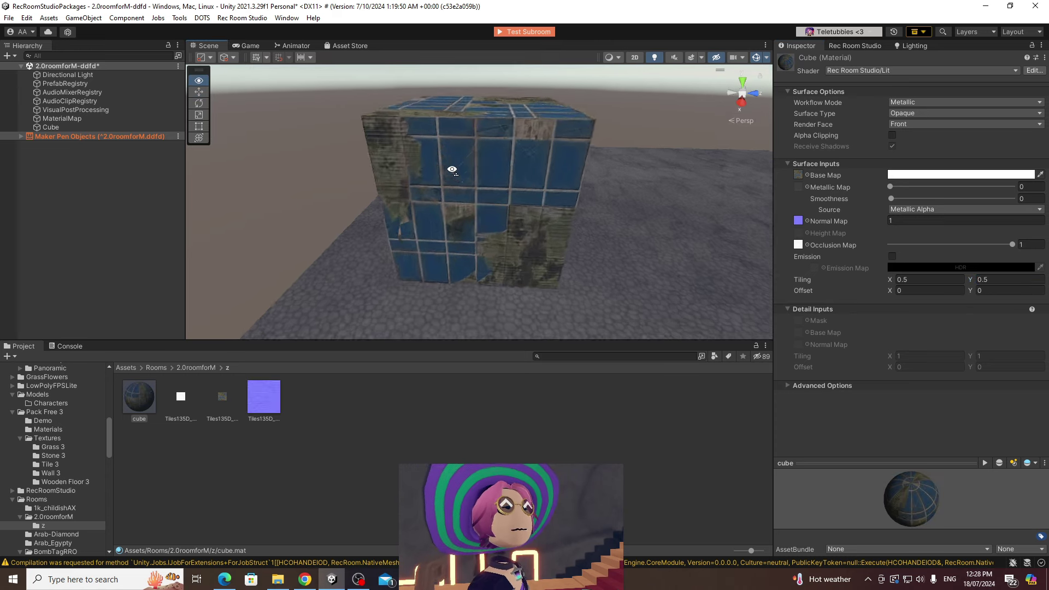